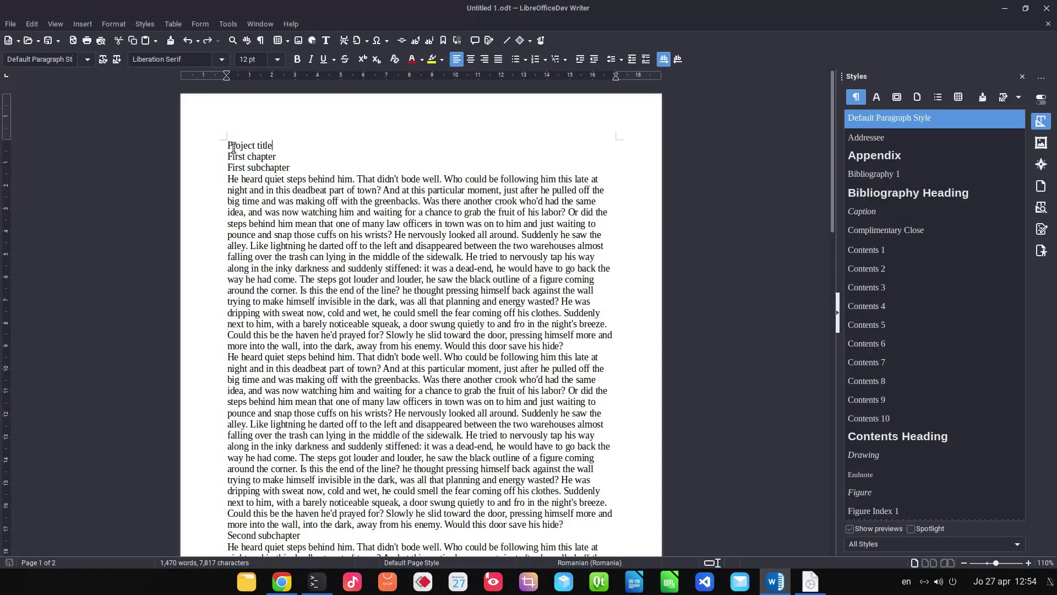
Apply the Title style to 'Project title'
scroll(876, 353, down, 20)
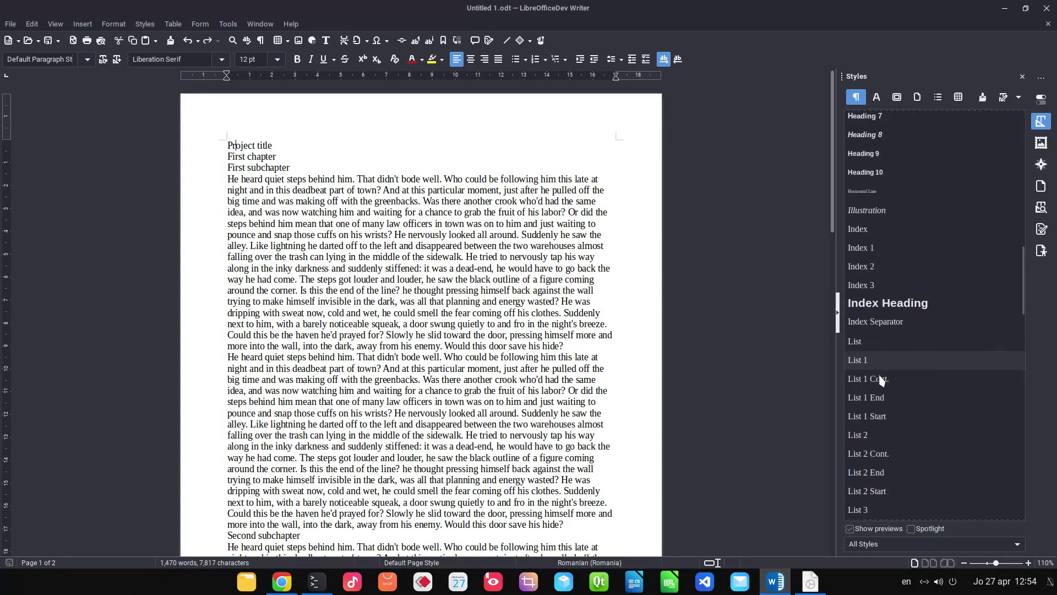
scroll(881, 364, down, 5)
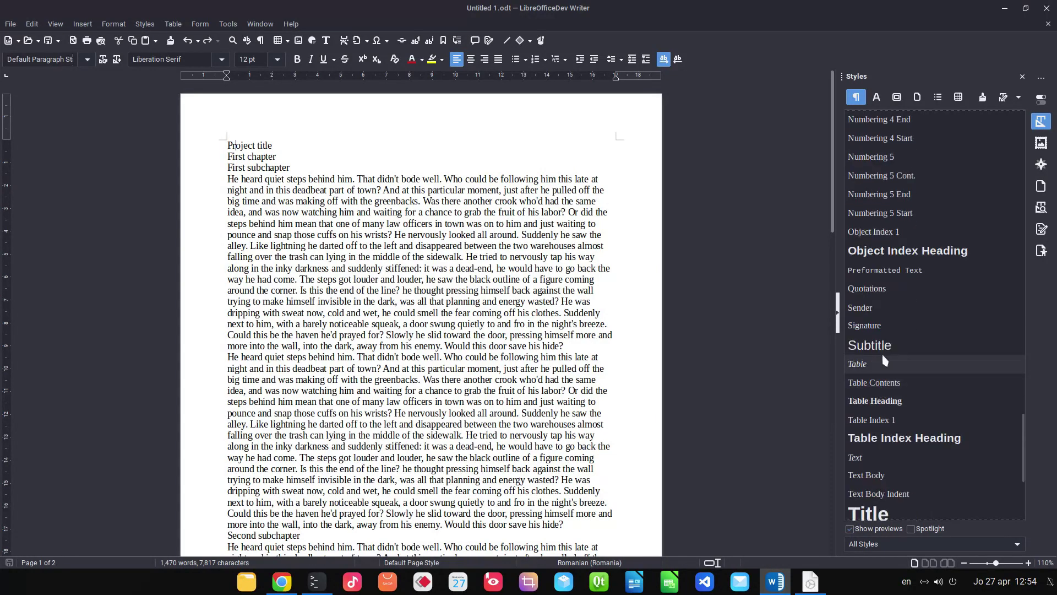
double_click(907, 512)
Make 'First chapter' a Heading 1 and 'First subchapter' a Heading 2
click(271, 190)
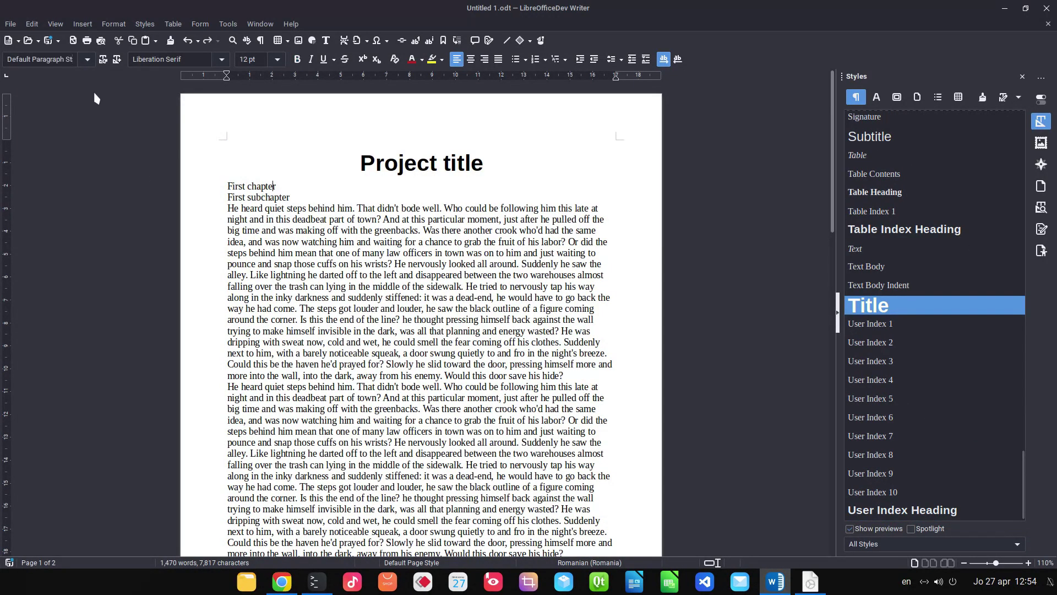
click(87, 59)
click(33, 144)
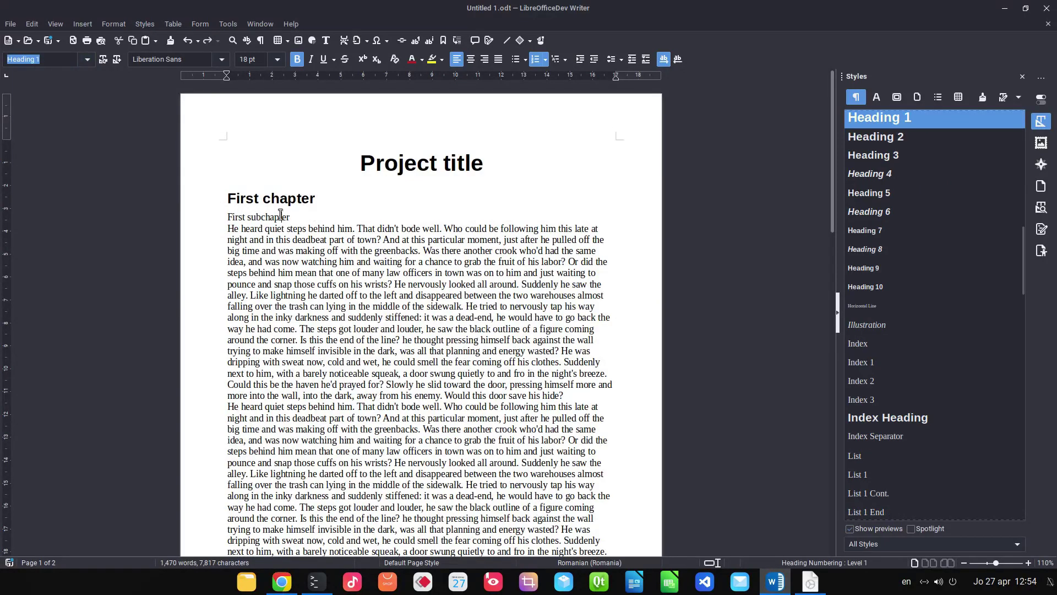
click(280, 215)
click(87, 59)
click(75, 154)
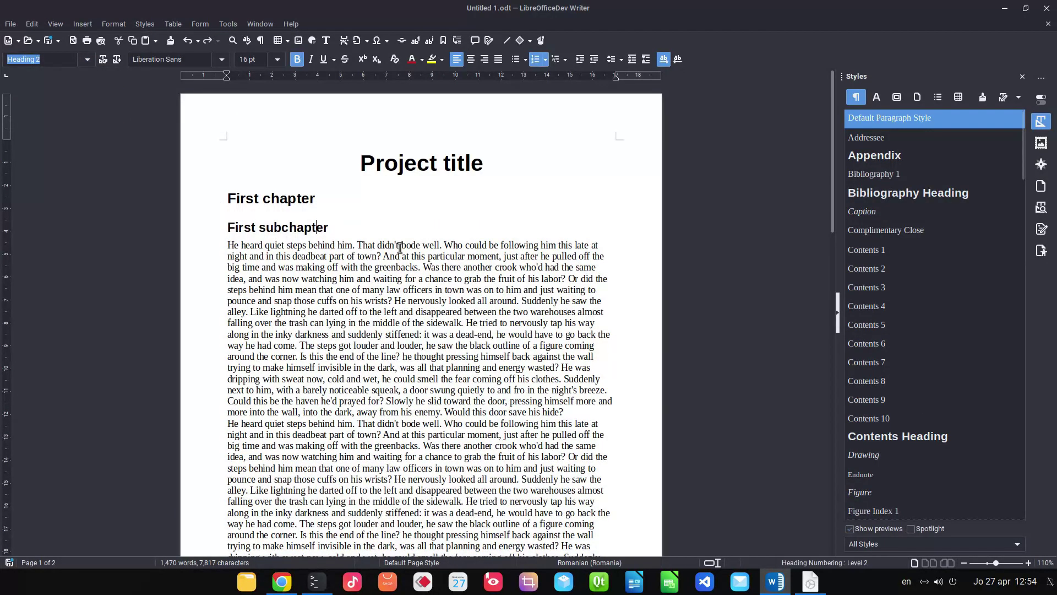
Give the first body paragraph the Text Body style and open the sidebar's style filter
click(303, 245)
click(87, 59)
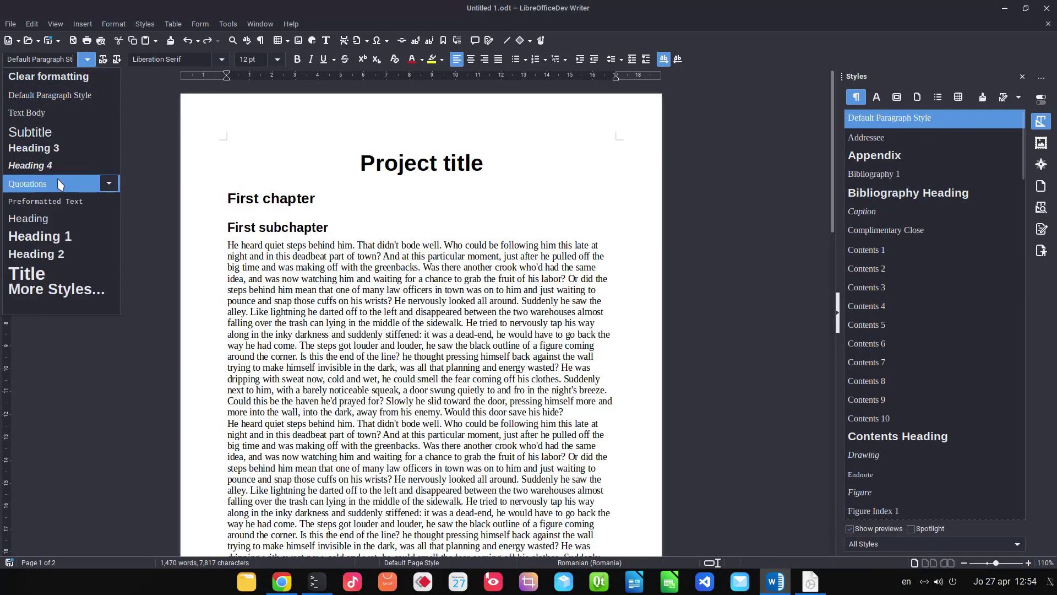
click(72, 114)
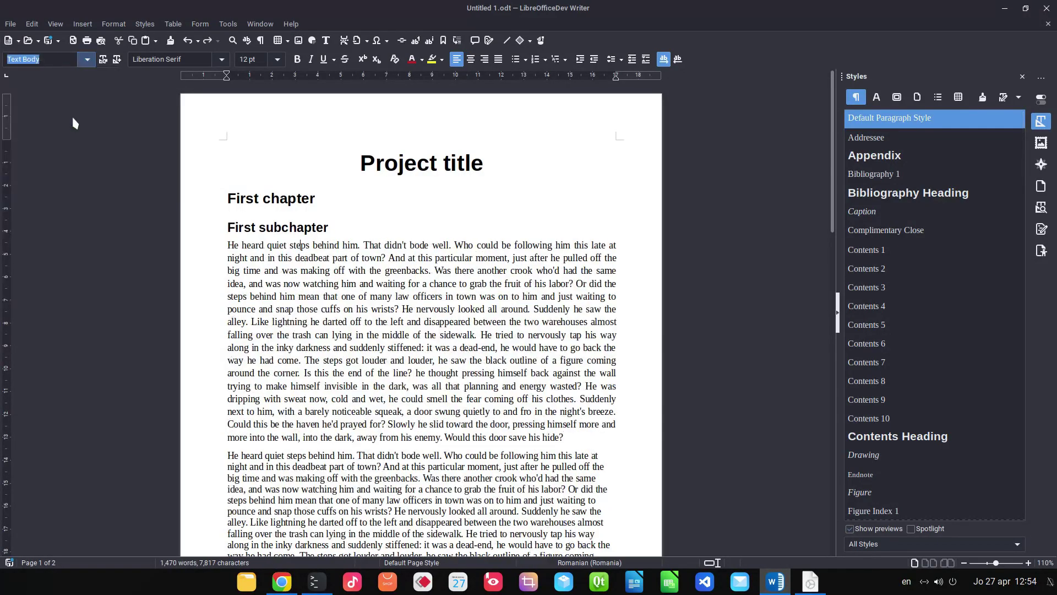
scroll(254, 315, down, 6)
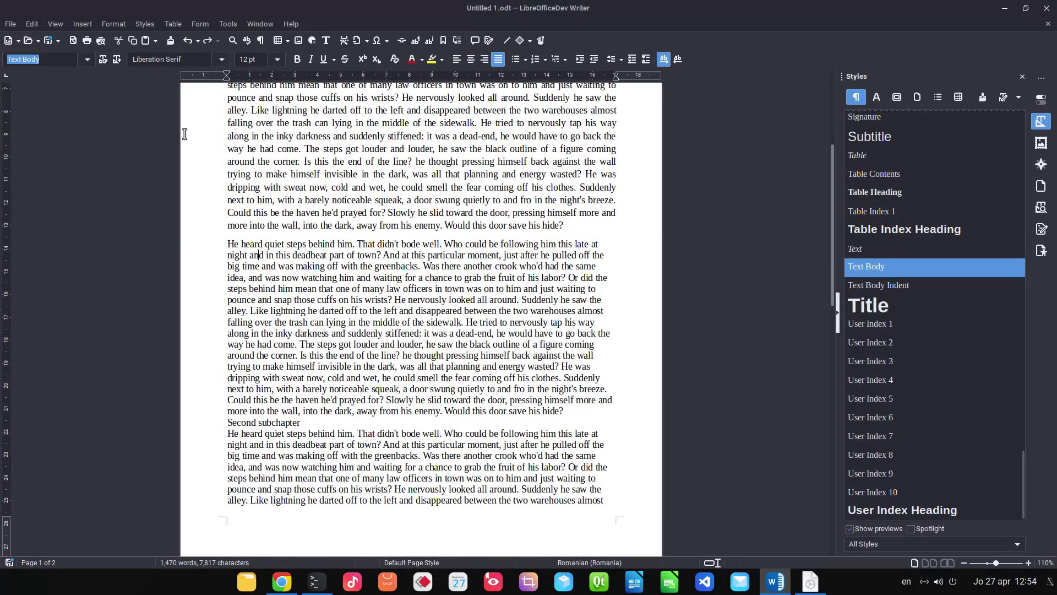
key(Escape)
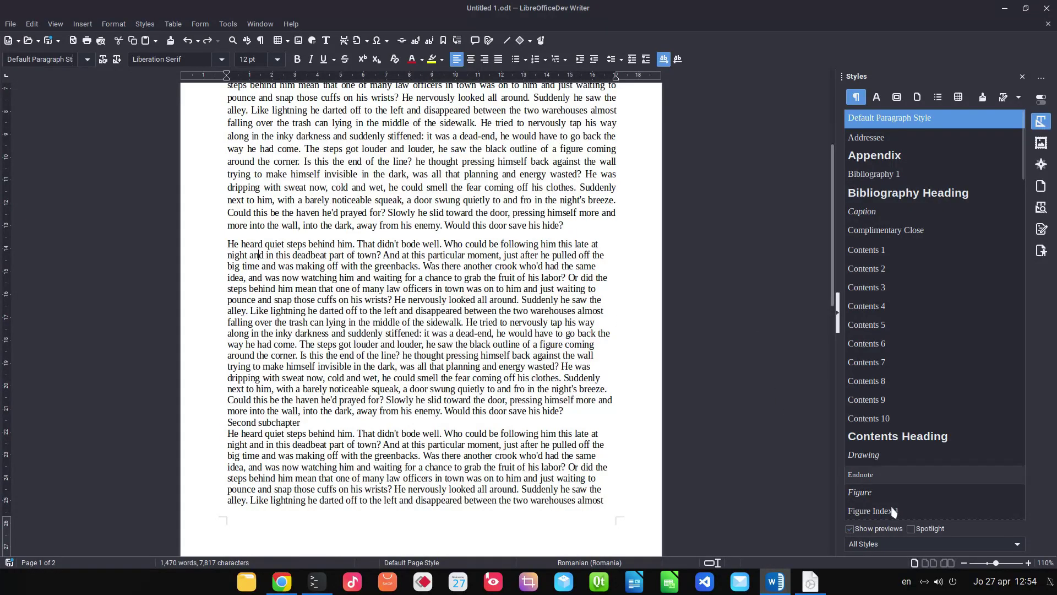
click(892, 543)
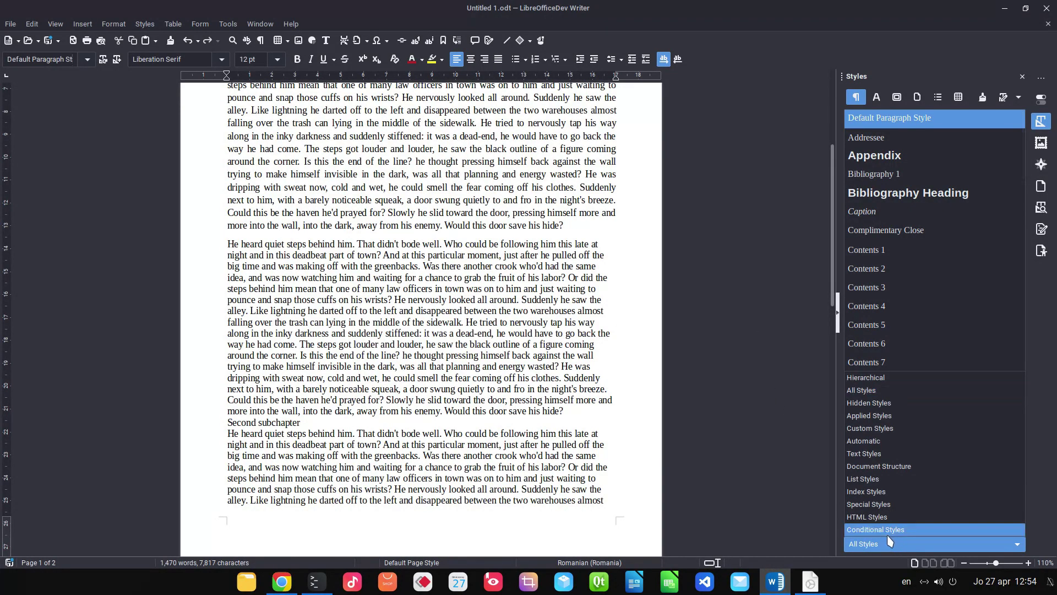
Filter the Styles sidebar to Applied Styles and give the second body paragraph Text Body
click(883, 417)
scroll(504, 228, up, 5)
scroll(505, 229, down, 7)
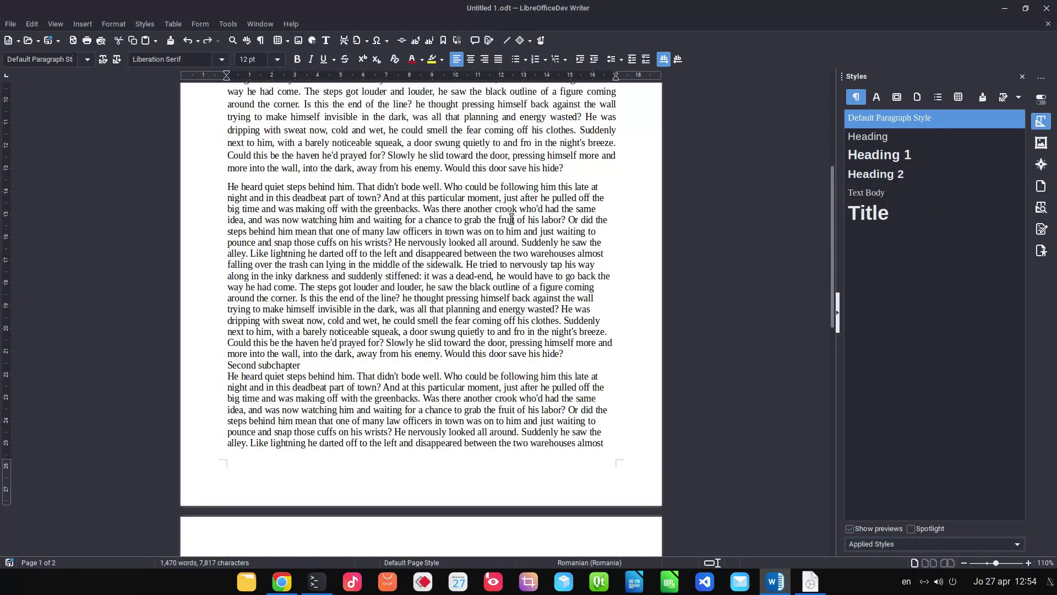
click(511, 219)
double_click(866, 192)
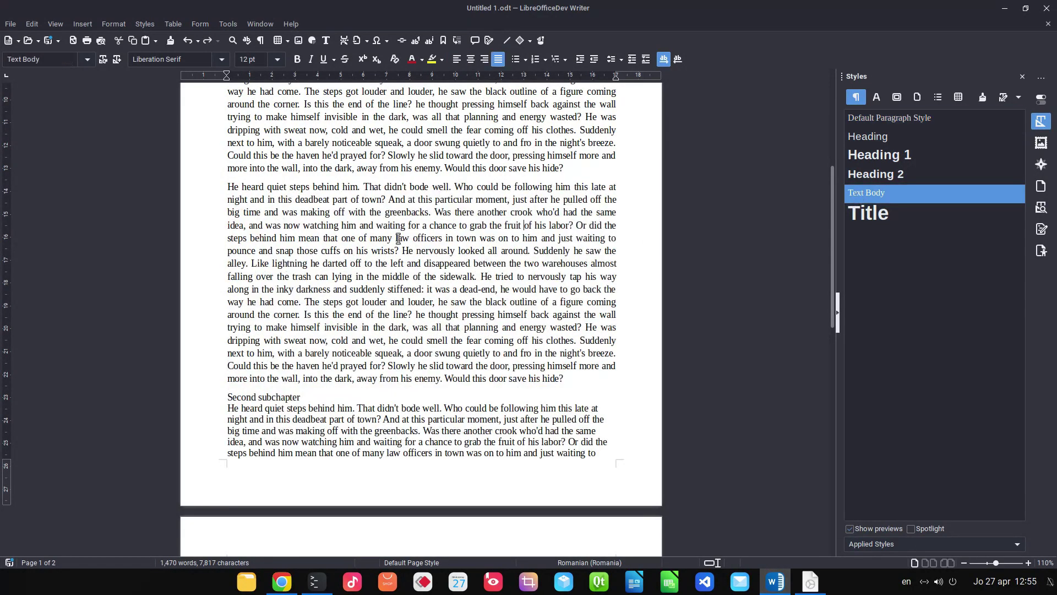
Make 'Second subchapter' a Heading 2 and the paragraph below it Text Body
scroll(399, 238, down, 3)
double_click(881, 175)
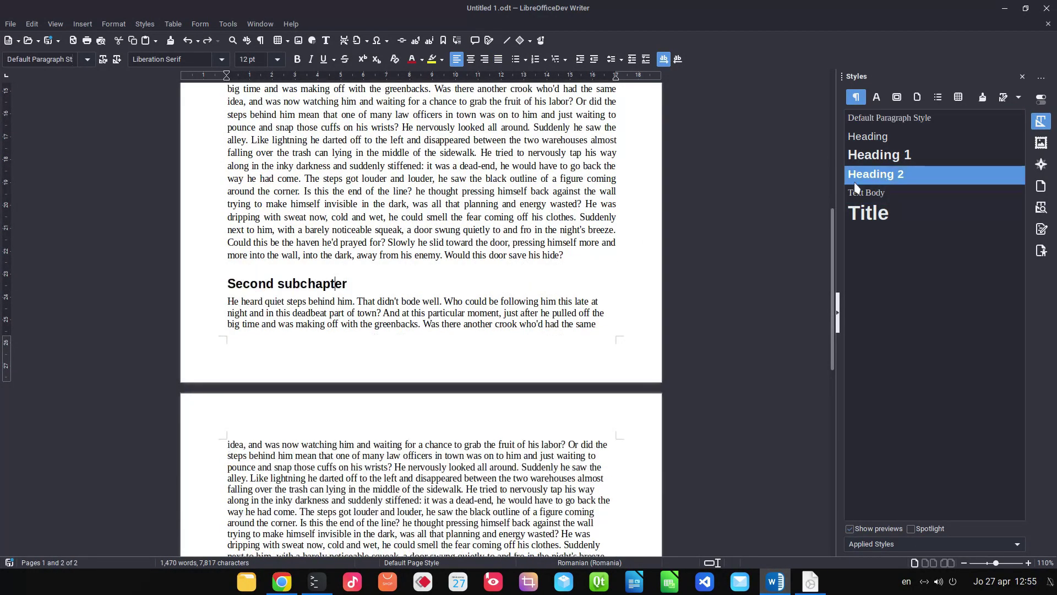
scroll(306, 226, down, 2)
click(322, 194)
double_click(866, 193)
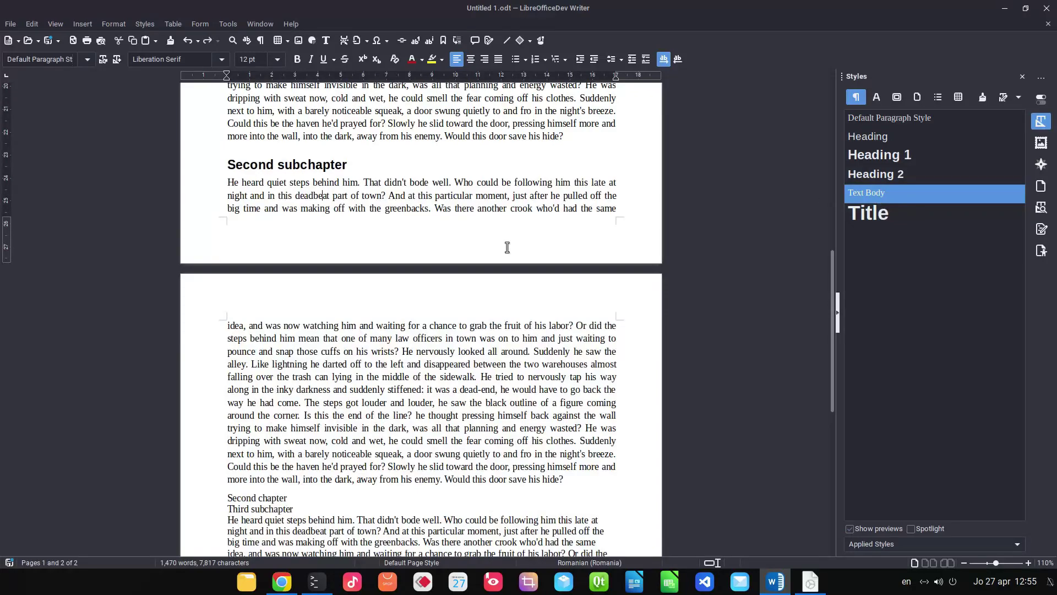
scroll(505, 245, down, 4)
Make 'Second chapter' Heading 1, 'Third subchapter' Heading 2, and its paragraph Text Body
click(256, 343)
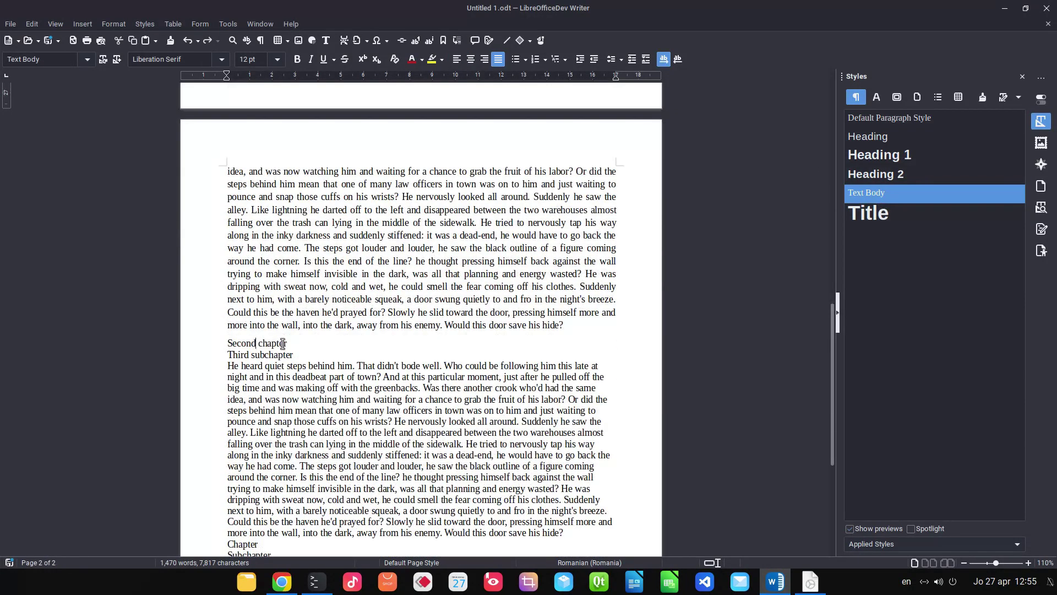
double_click(904, 154)
click(278, 374)
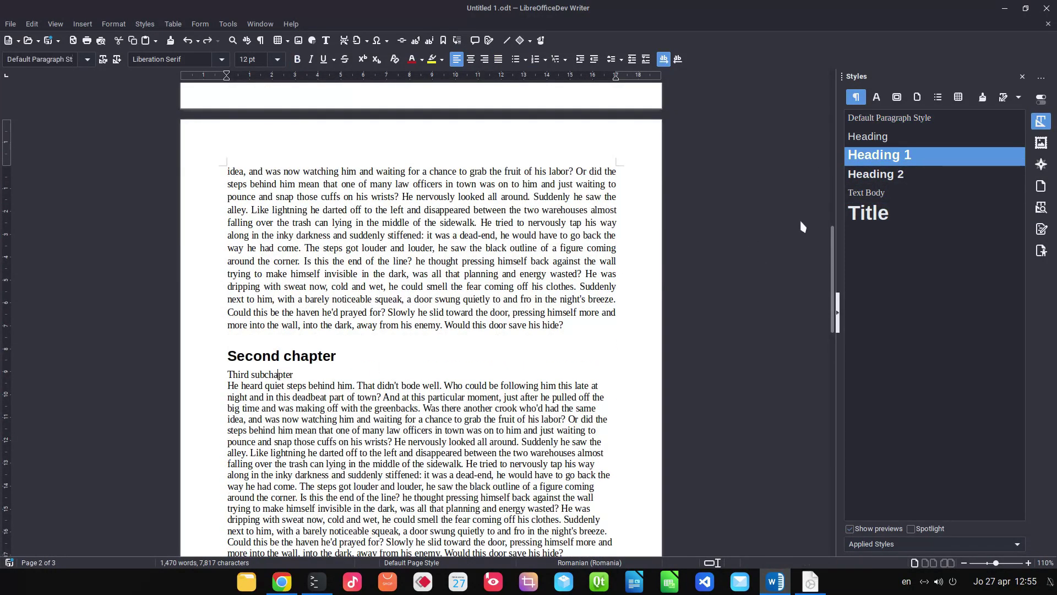
double_click(893, 182)
scroll(371, 306, down, 3)
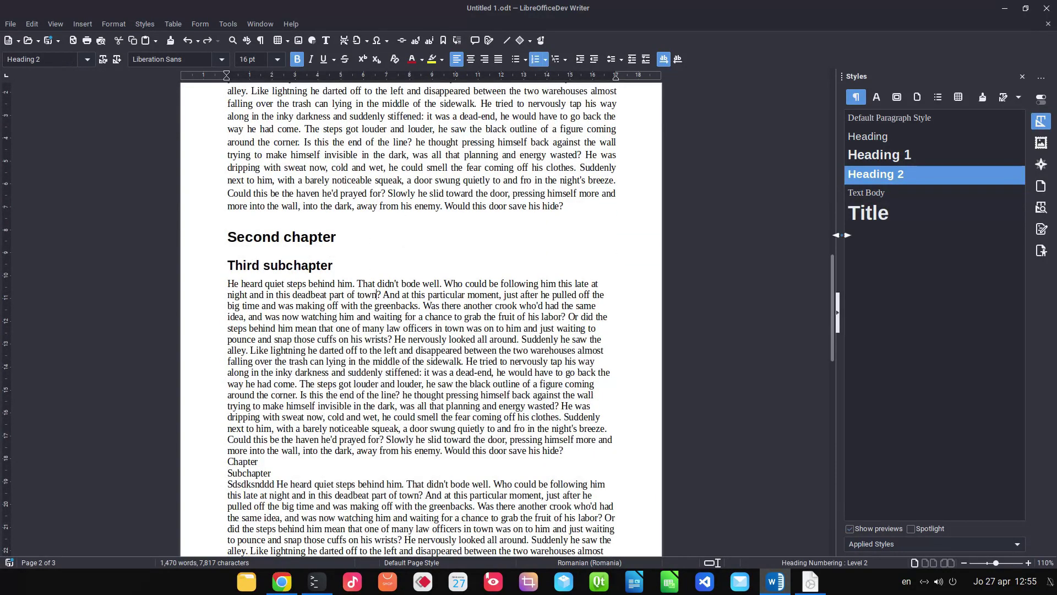
double_click(866, 192)
Make 'Chapter' Heading 1, 'Subchapter' Heading 2, and the paragraph below it Text Body
scroll(370, 337, down, 3)
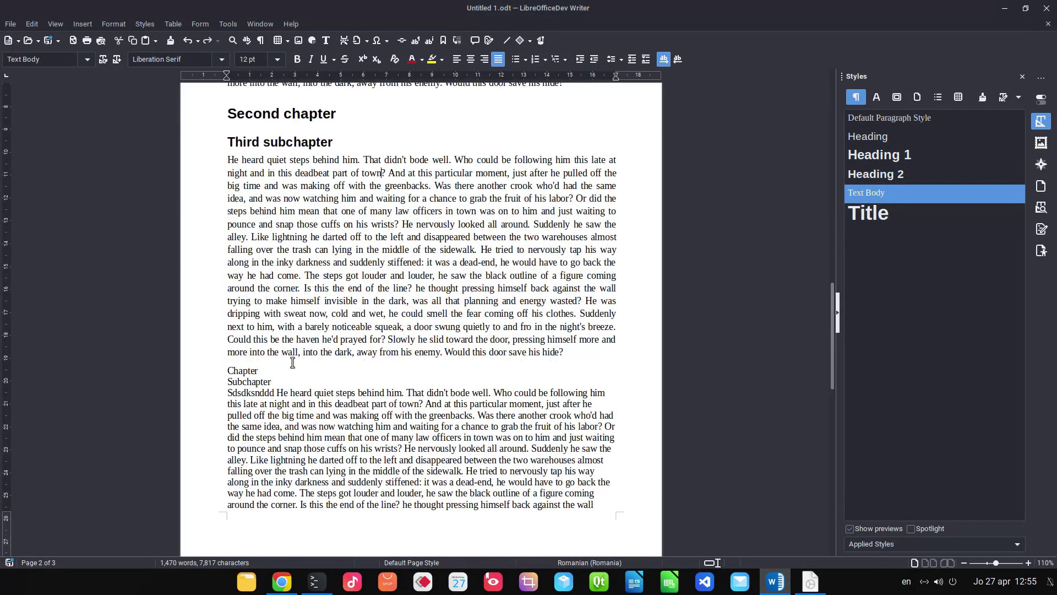
click(256, 371)
double_click(880, 155)
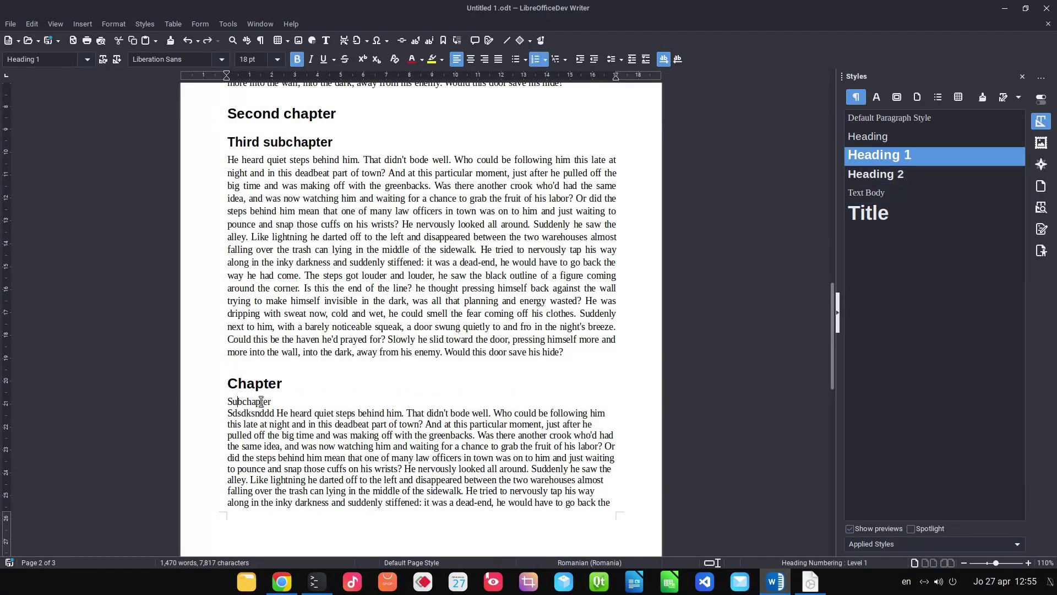
click(261, 400)
double_click(875, 174)
scroll(418, 275, down, 3)
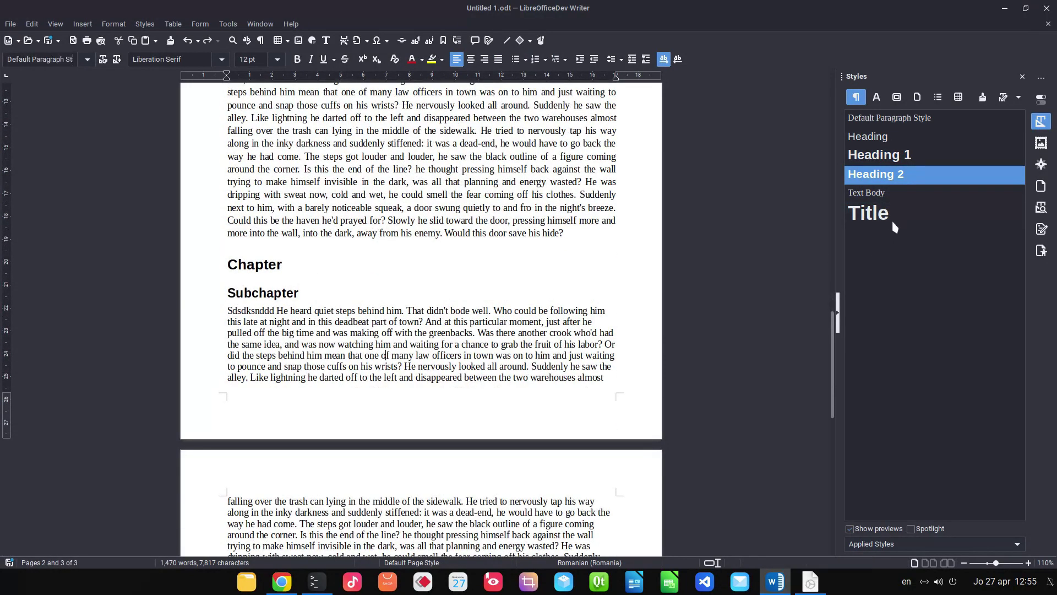
key(Down)
double_click(867, 192)
Add a new empty paragraph after the last sentence of the document
scroll(448, 321, down, 6)
click(616, 338)
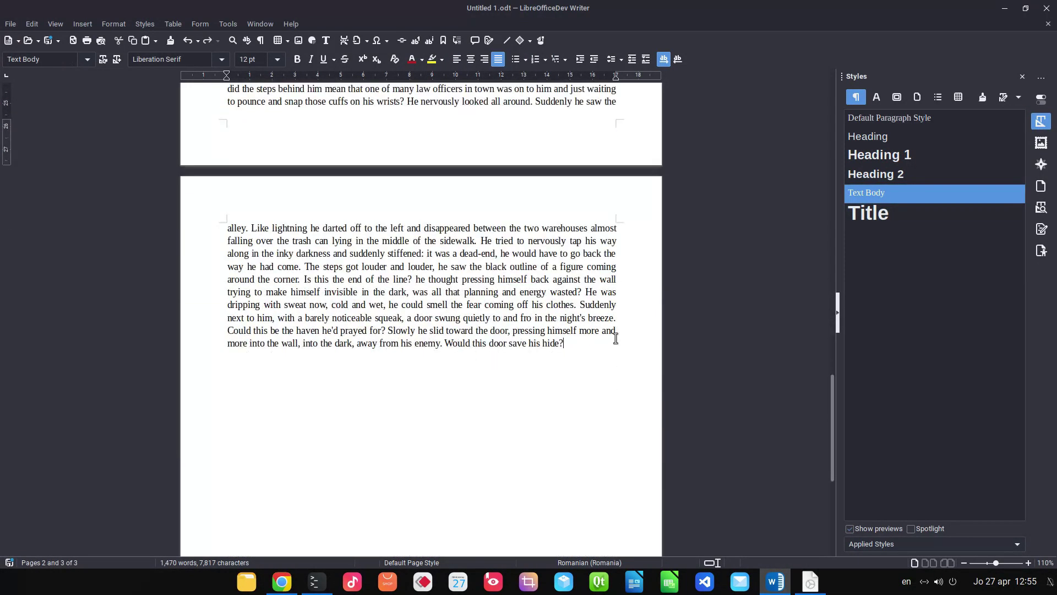
key(Return)
scroll(621, 350, up, 20)
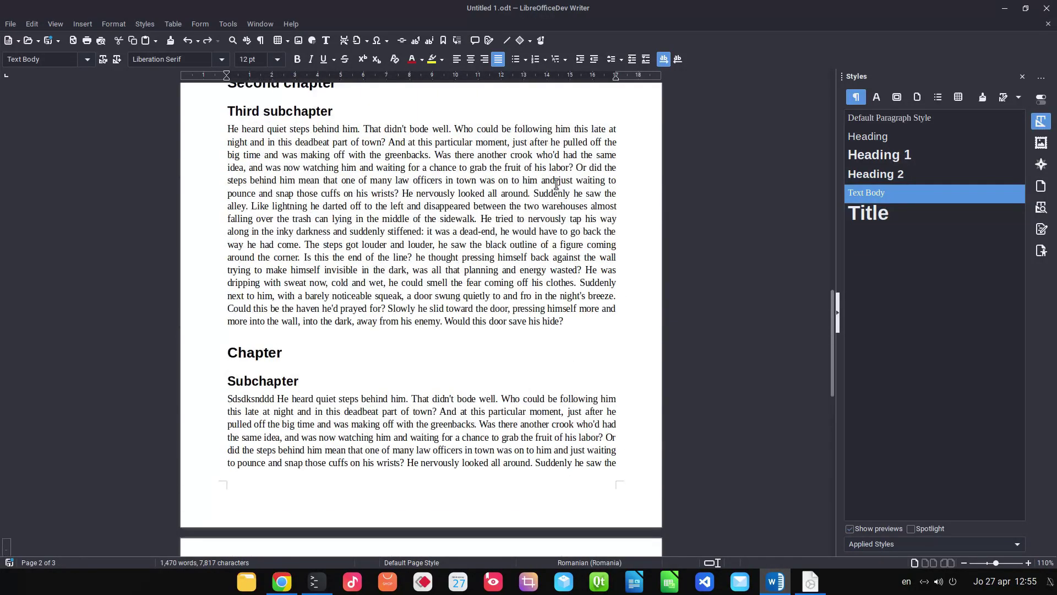
scroll(583, 193, up, 3)
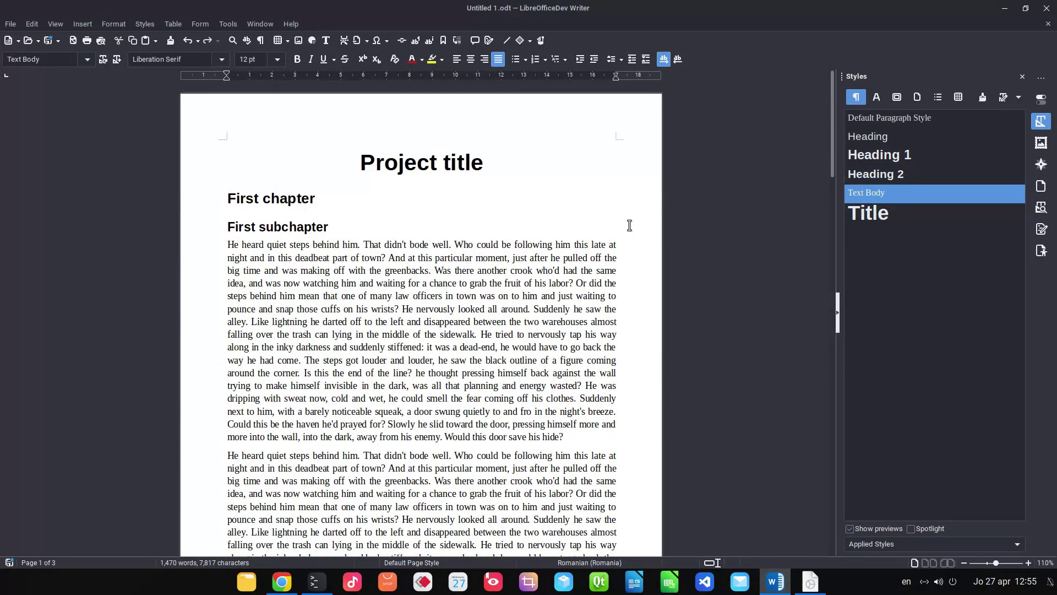
click(915, 530)
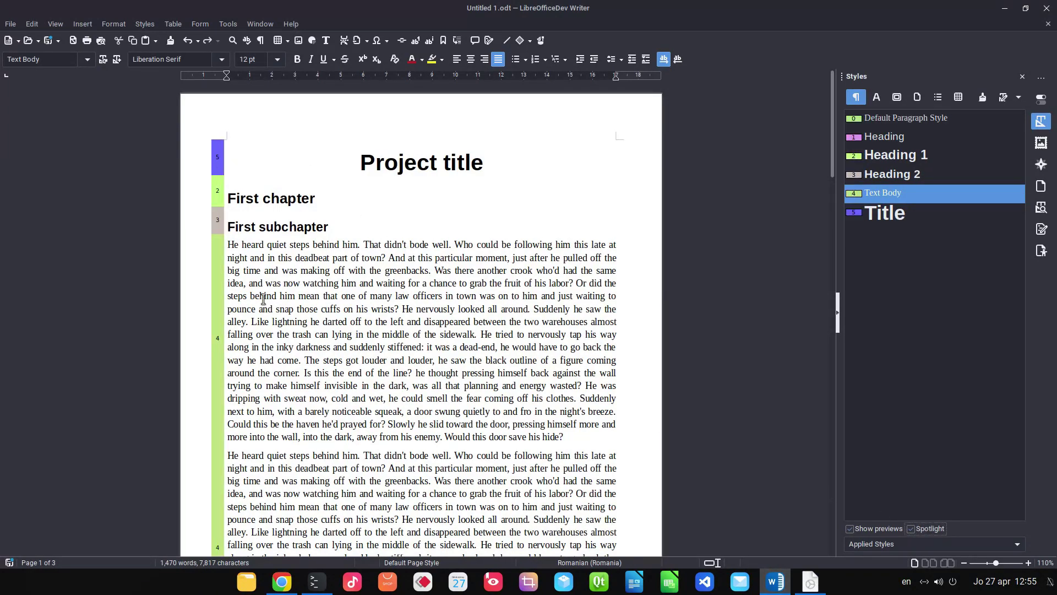
scroll(259, 290, down, 10)
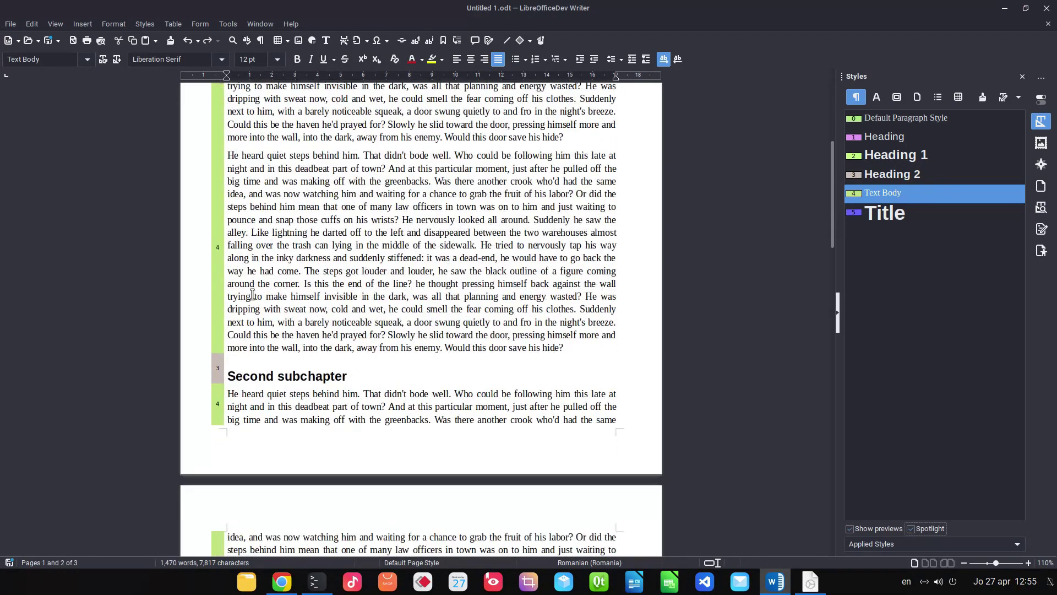
scroll(252, 295, up, 10)
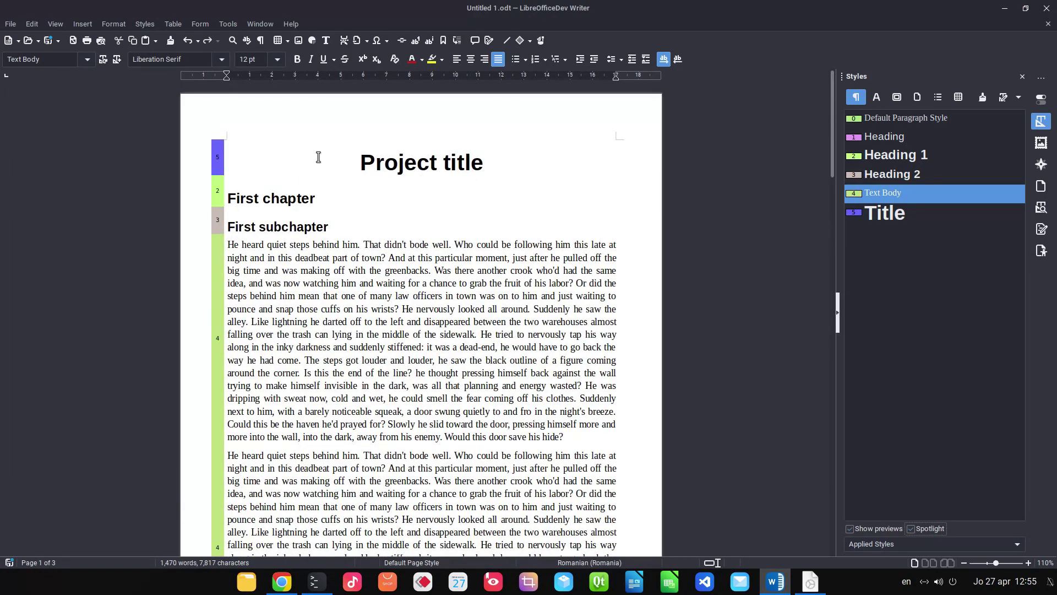
click(361, 163)
click(297, 199)
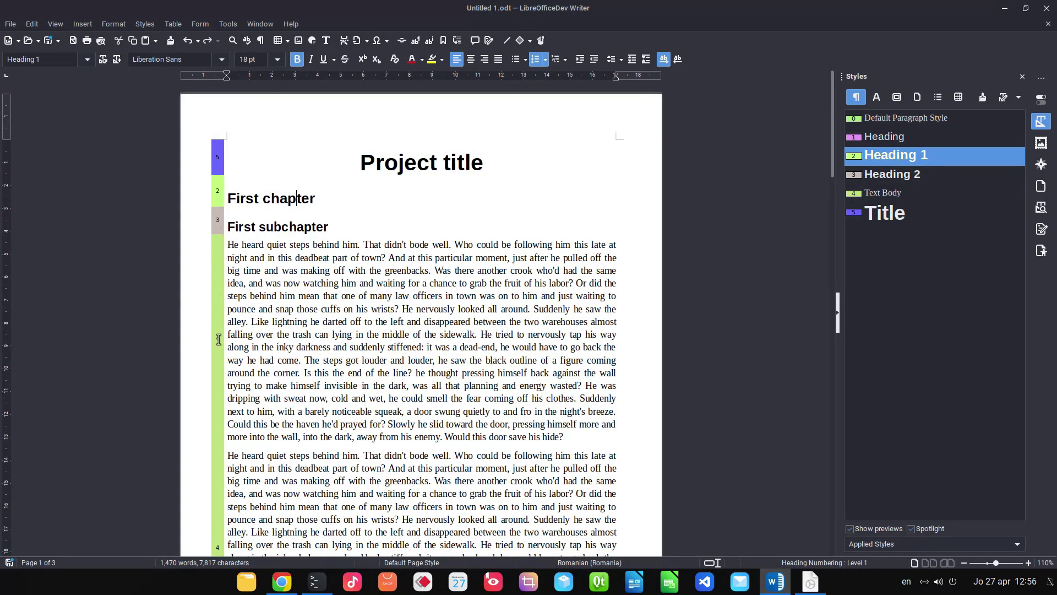
scroll(219, 309, down, 6)
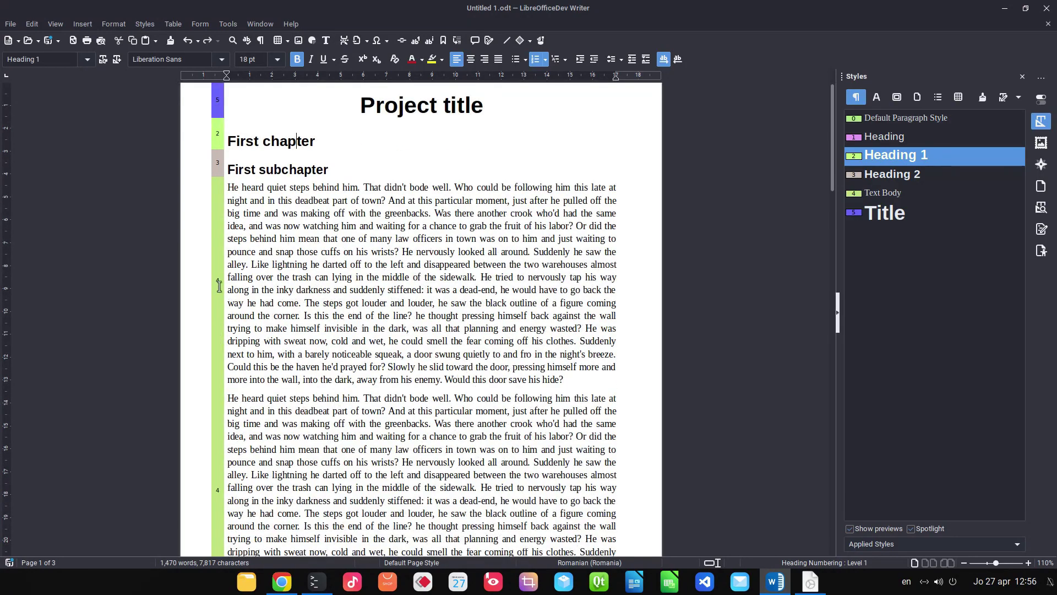
scroll(220, 231, up, 4)
scroll(221, 232, down, 10)
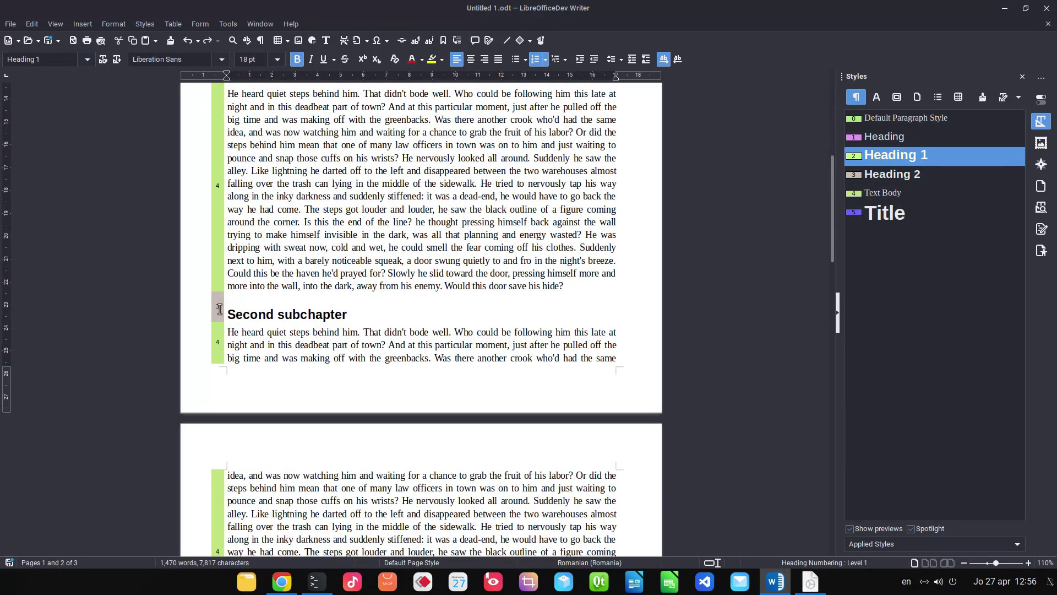
scroll(220, 297, down, 4)
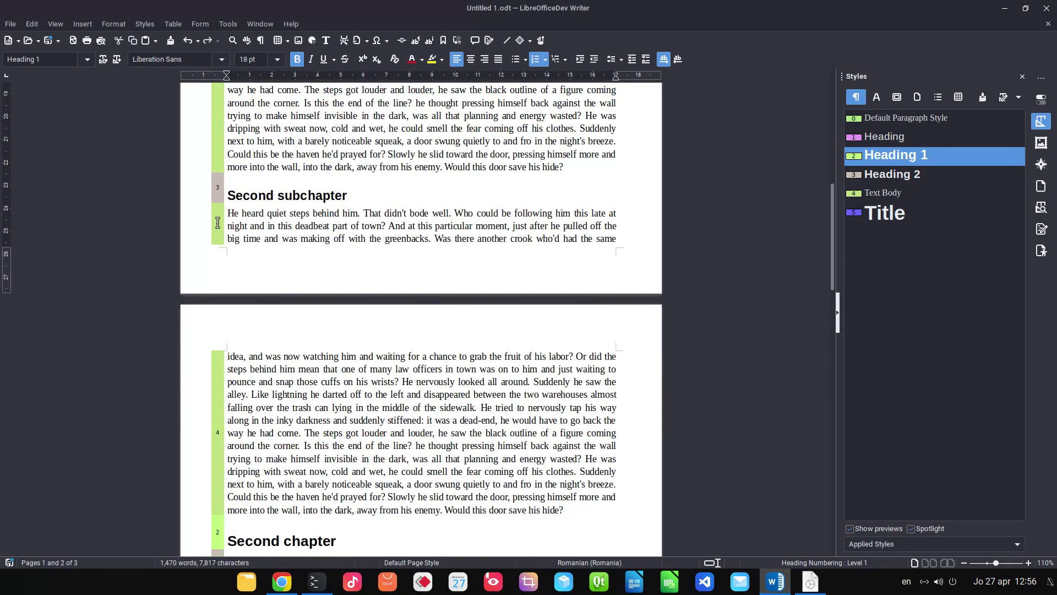
scroll(217, 222, down, 7)
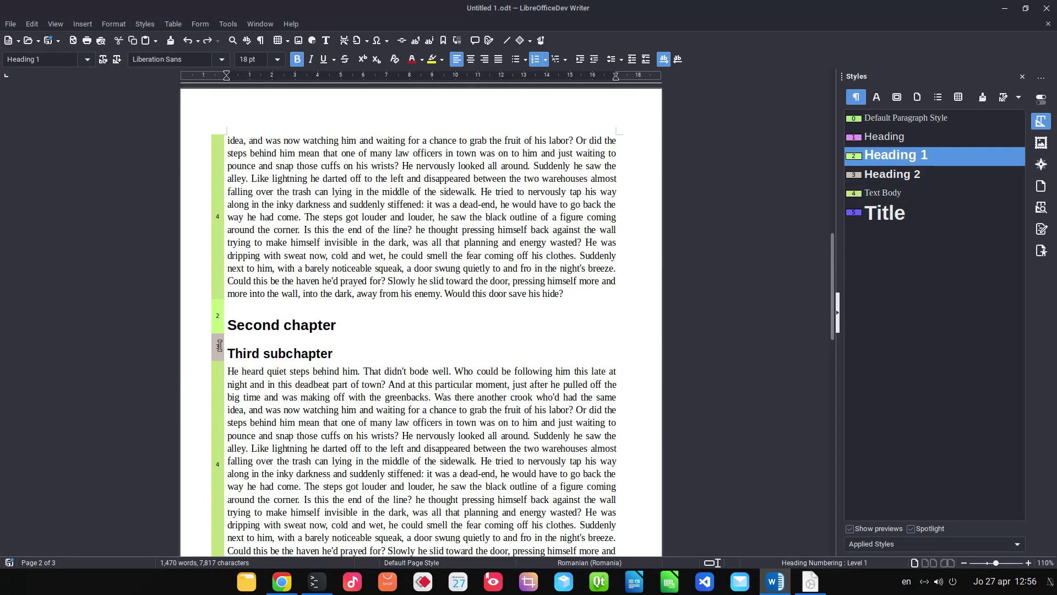
scroll(251, 350, down, 9)
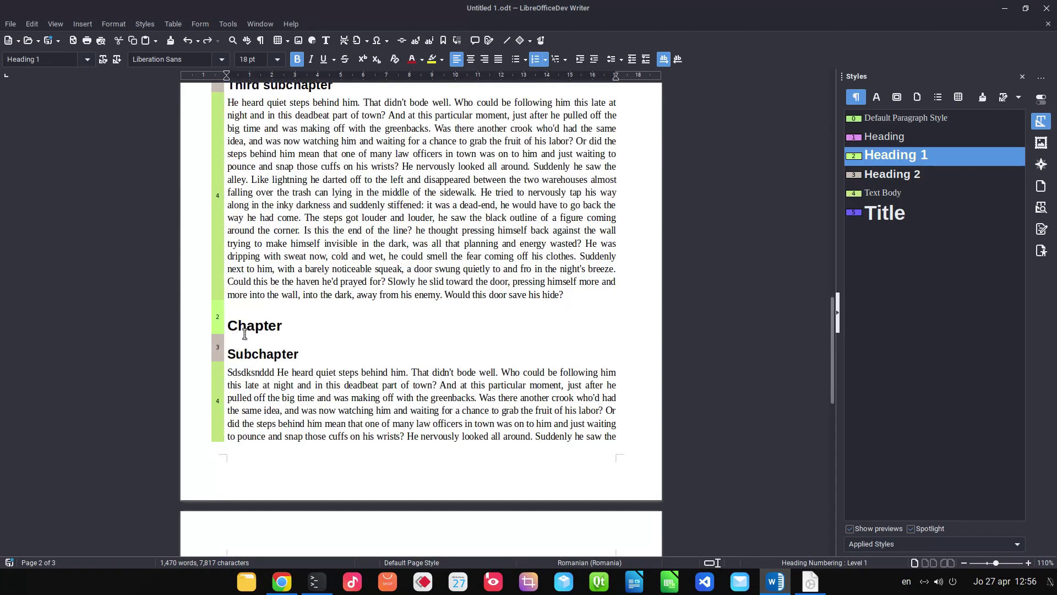
scroll(211, 370, down, 11)
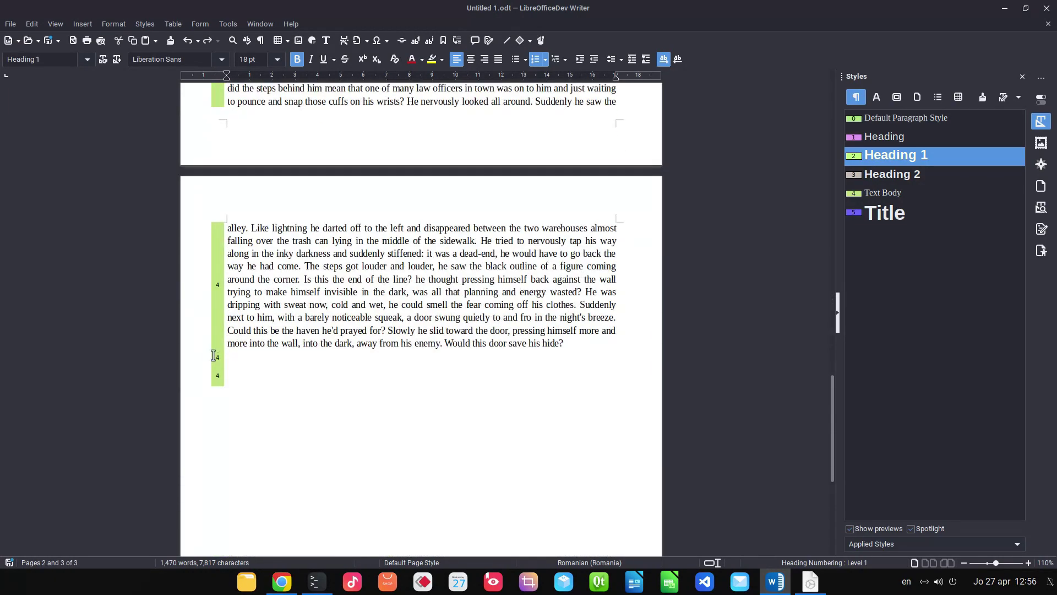
Delete the blank paragraphs at the end of the document
click(378, 362)
key(BackSpace)
key(BackSpace)
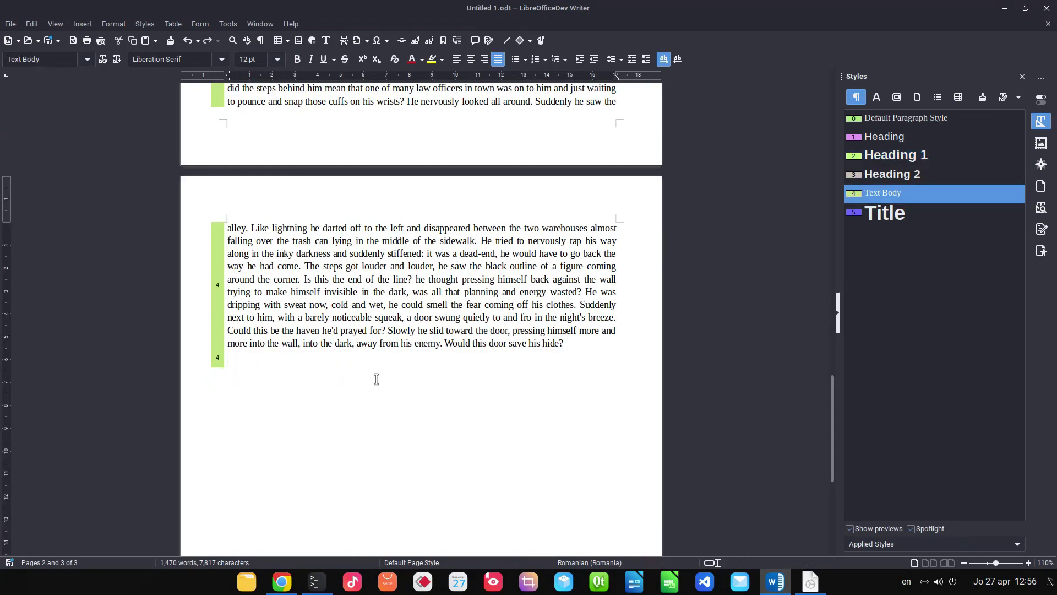
scroll(311, 306, up, 10)
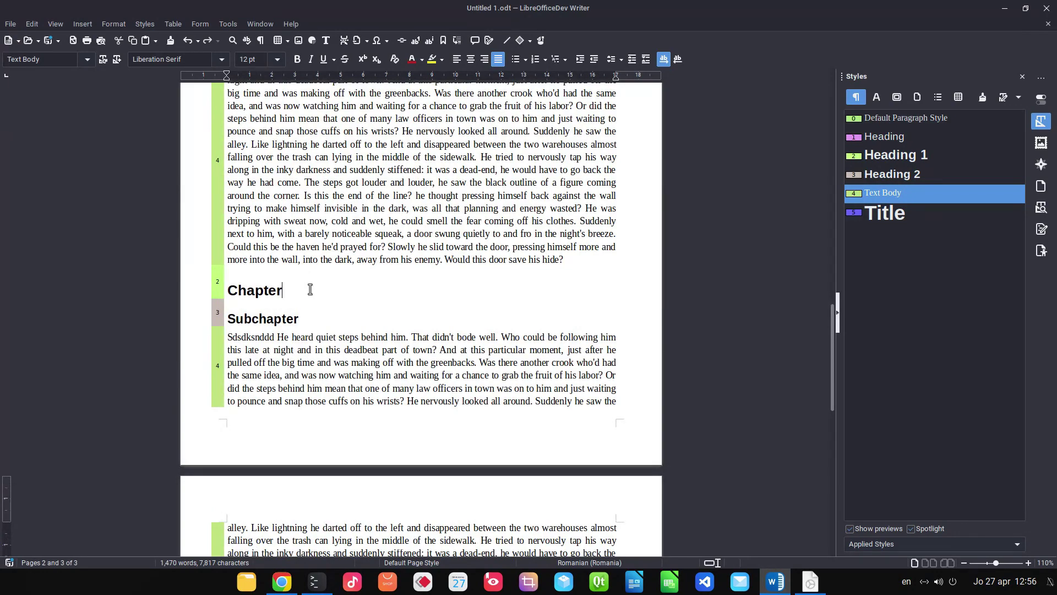
Add empty paragraphs below 'Chapter' and 'Subchapter', then delete the one under 'Chapter'
key(Return)
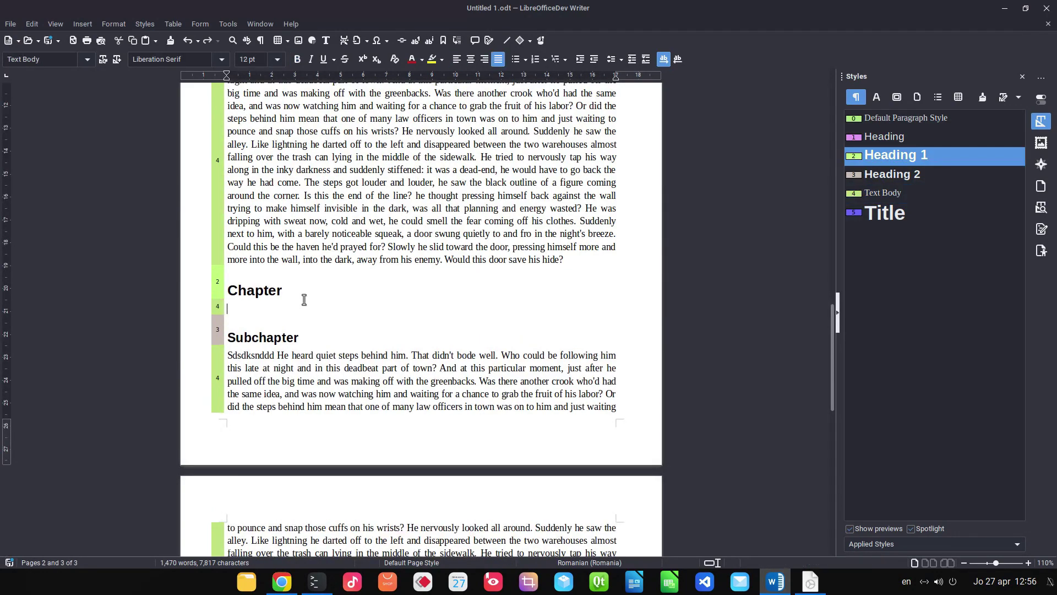
key(Return)
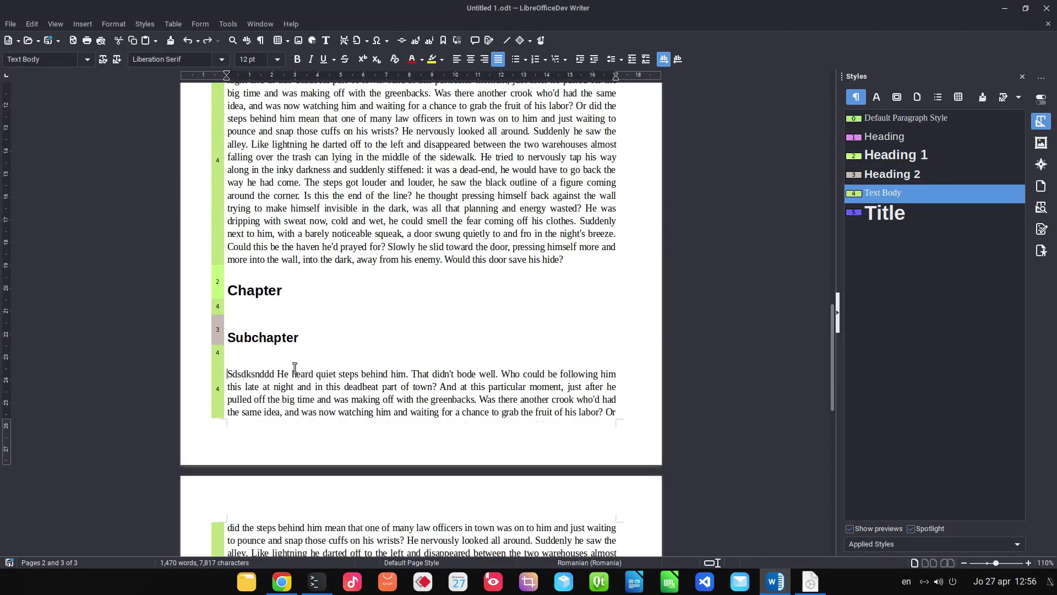
click(442, 295)
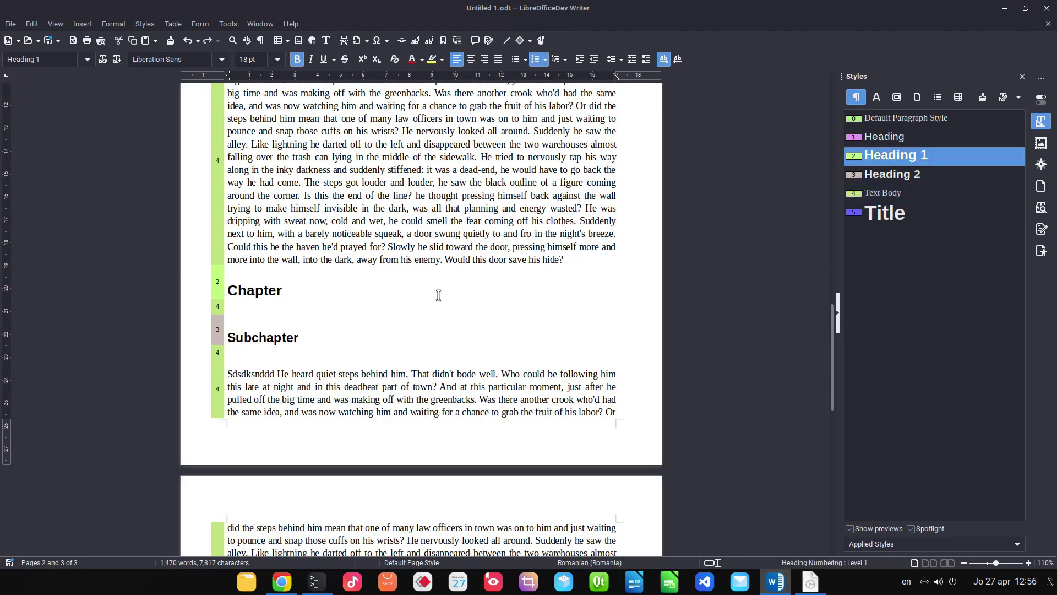
click(226, 313)
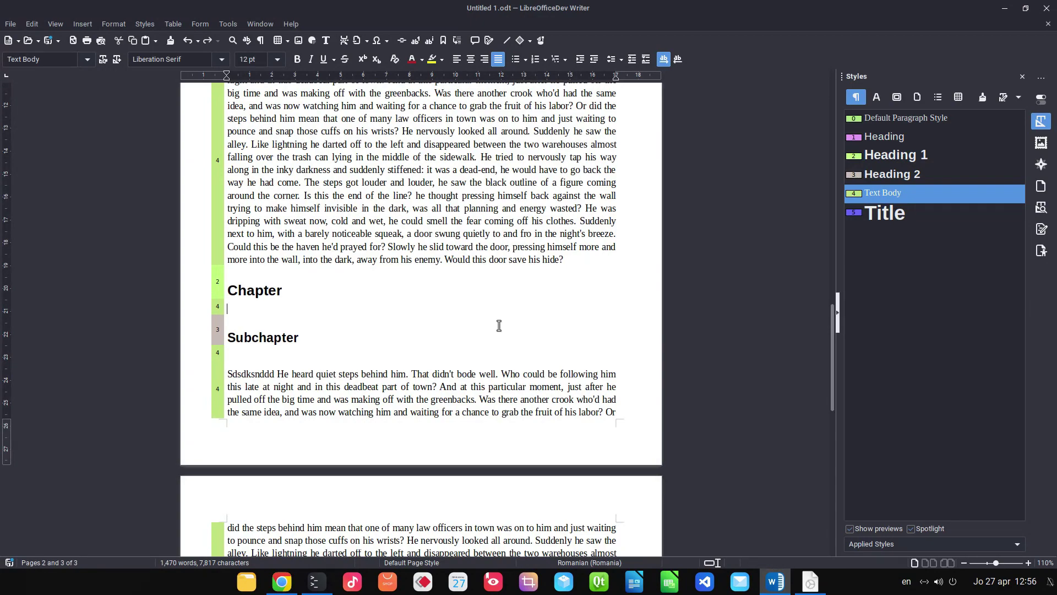
key(Delete)
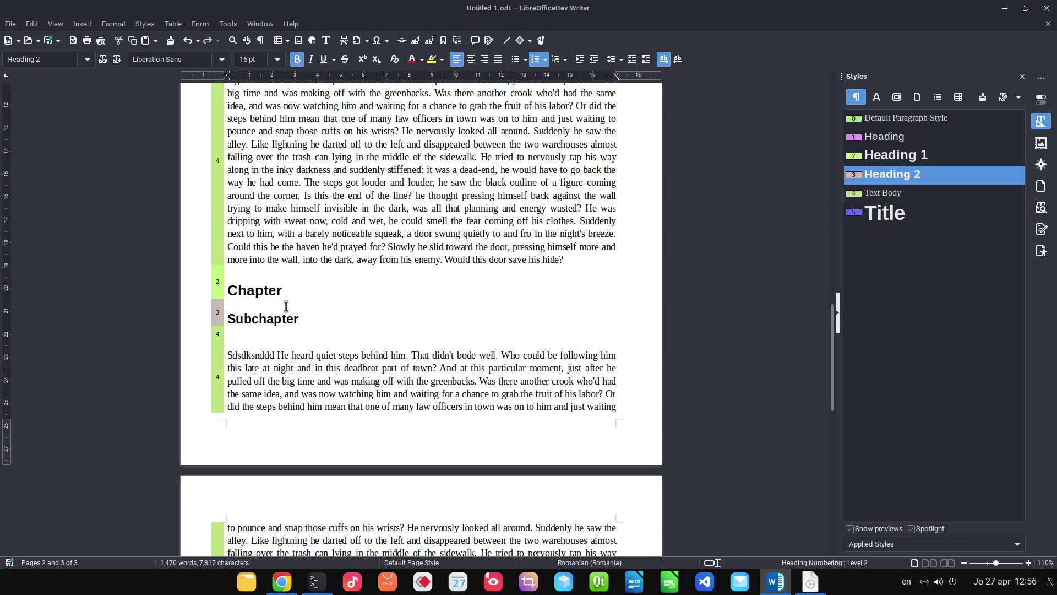
click(240, 337)
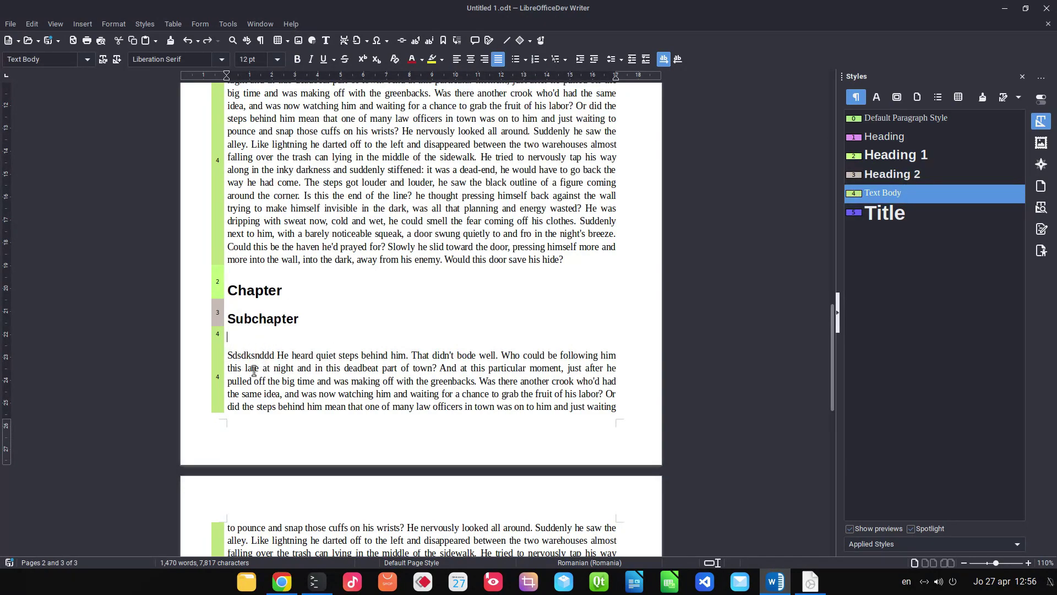
Edit Text Body spacing to 0,20 cm above and 0,05 cm below, then delete the blank line under 'Subchapter'
right_click(877, 194)
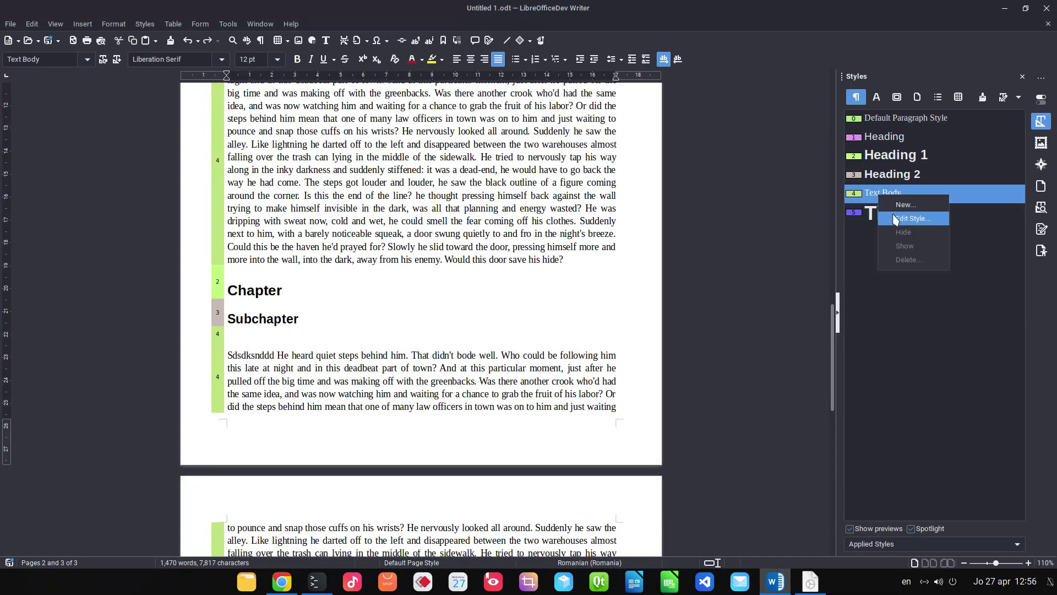
click(893, 216)
click(373, 161)
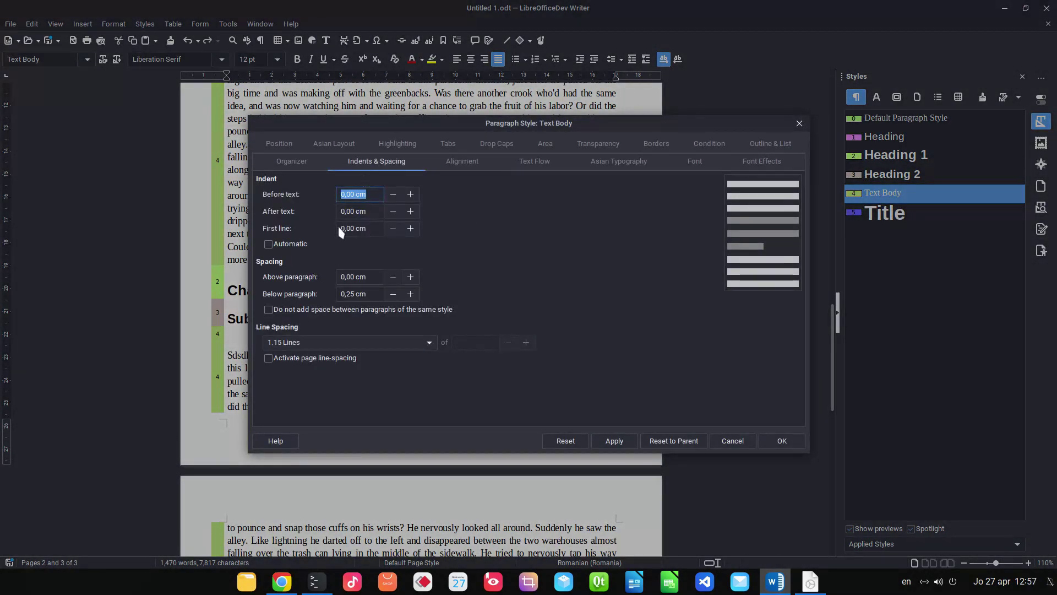
click(292, 277)
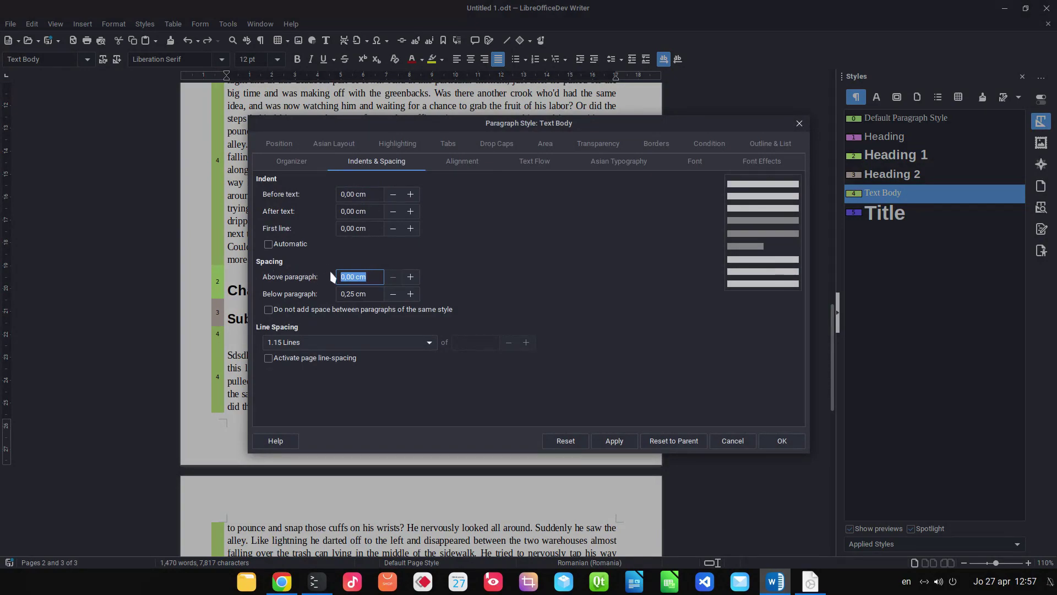
click(362, 277)
text(2)
click(392, 293)
click(392, 293)
click(614, 440)
click(782, 441)
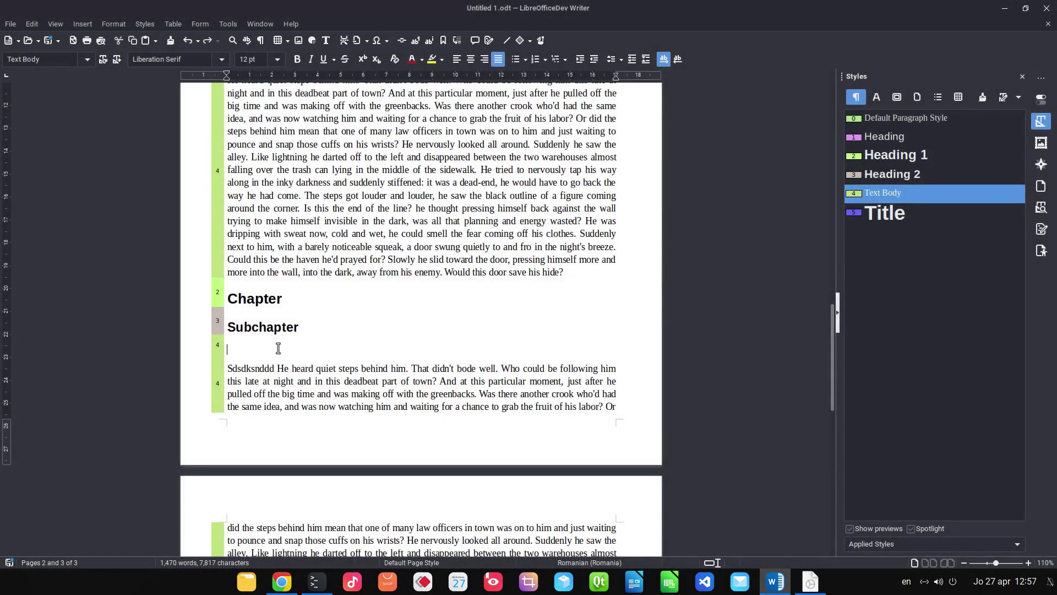
key(Delete)
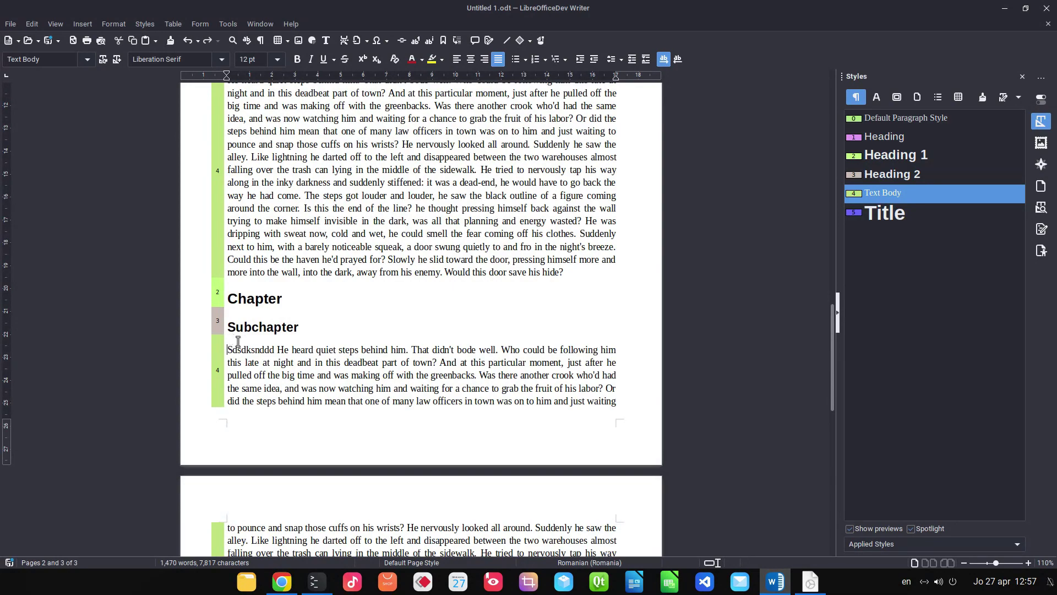
Start a new paragraph at 'The steps got louder', removing the extra empty lines created
scroll(349, 274, down, 2)
scroll(332, 184, up, 2)
key(Return)
key(Return)
key(Return)
key(Return)
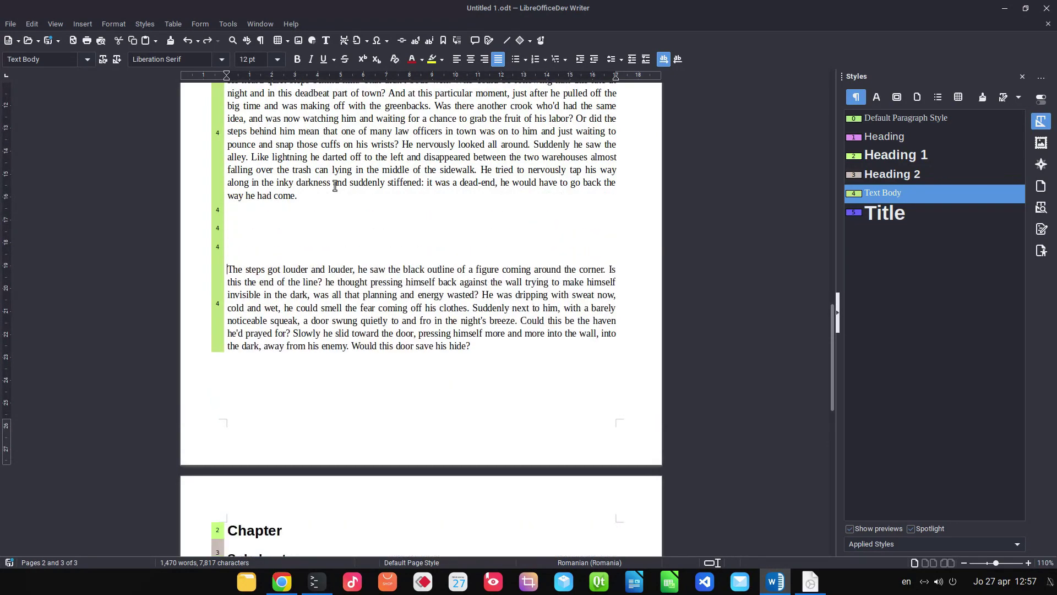
click(283, 233)
click(281, 208)
key(Delete)
key(Delete)
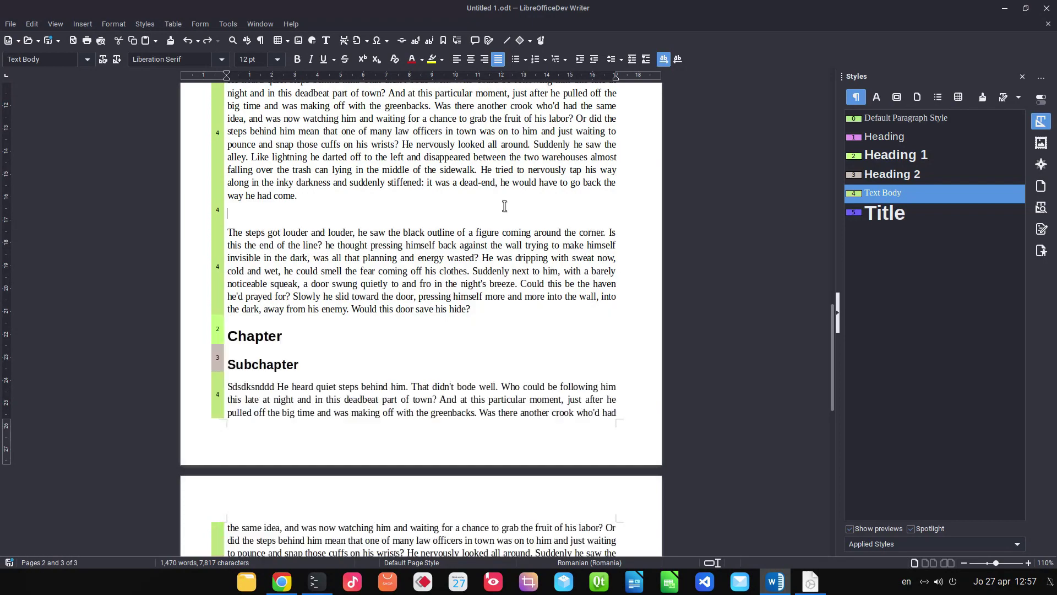
key(Delete)
key(BackSpace)
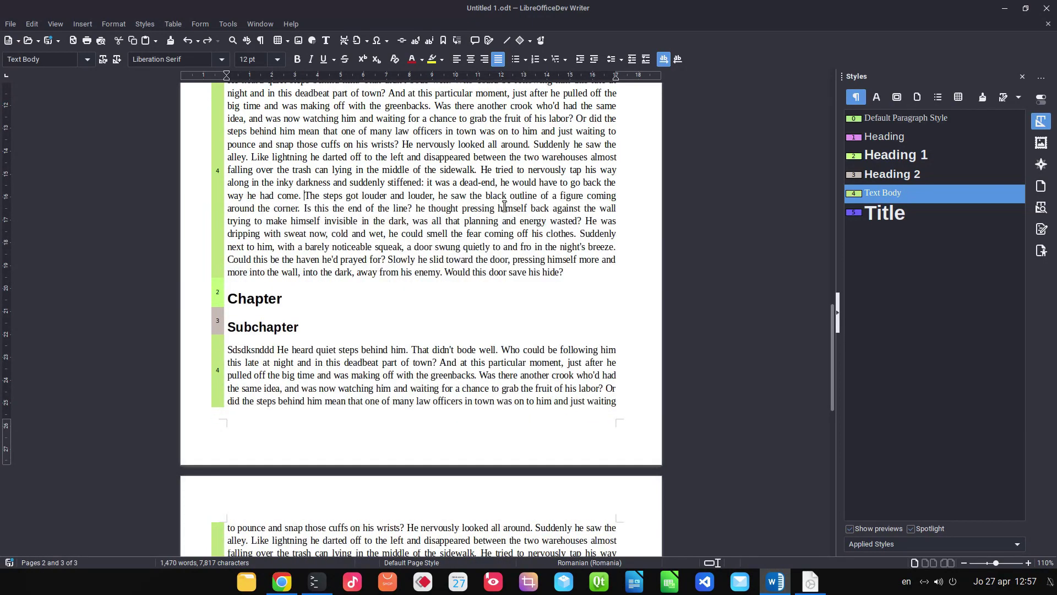
key(Return)
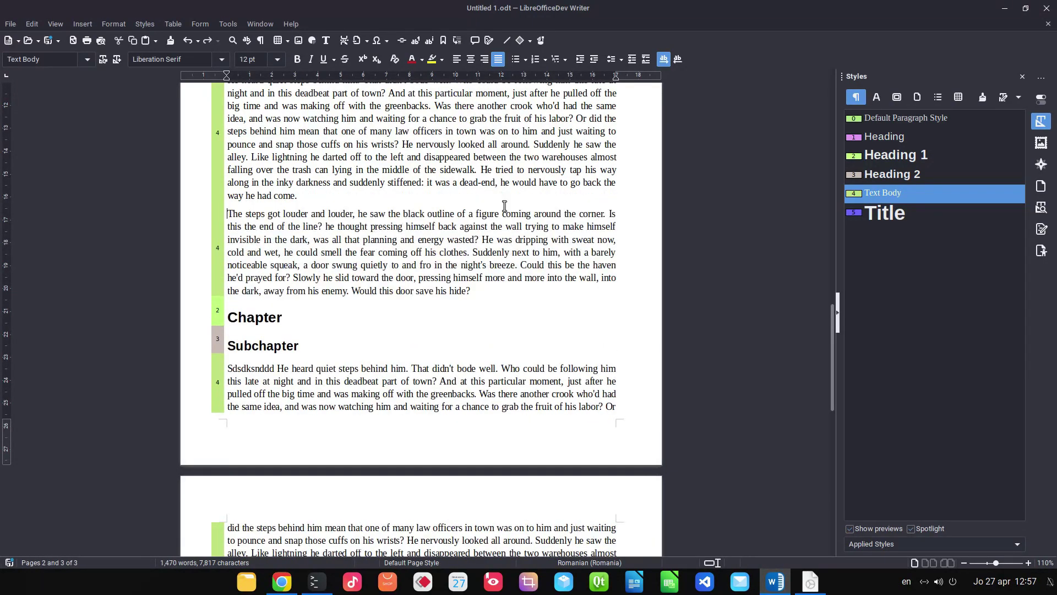
scroll(417, 271, down, 5)
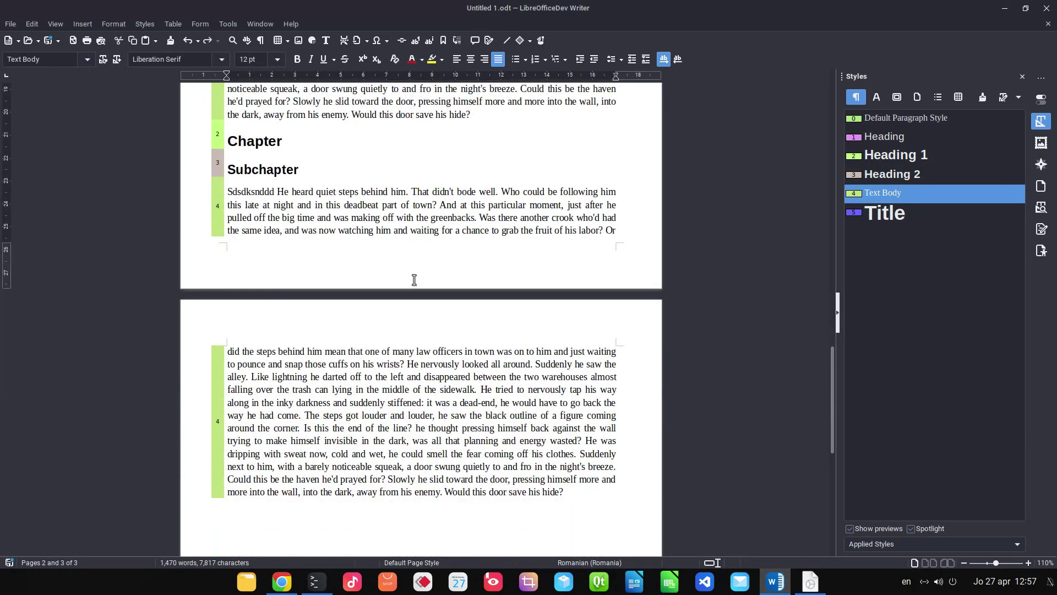
scroll(413, 281, up, 10)
scroll(380, 267, up, 20)
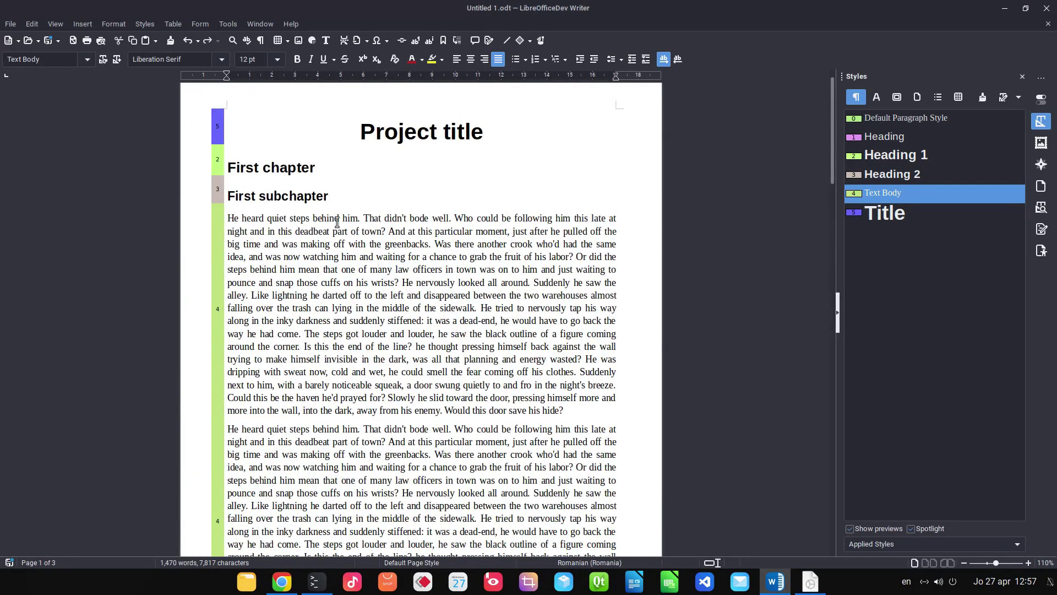
Apply Heading 1 to the lines from 'Project title' through 'First subchapter'
click(329, 196)
key(ctrl+shift+Home)
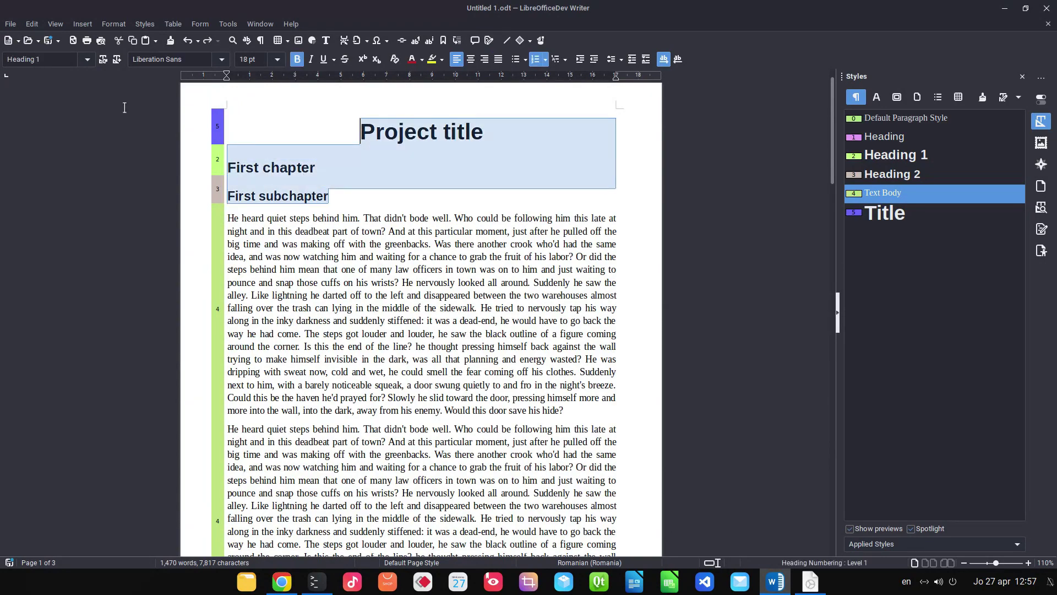
click(87, 59)
click(40, 219)
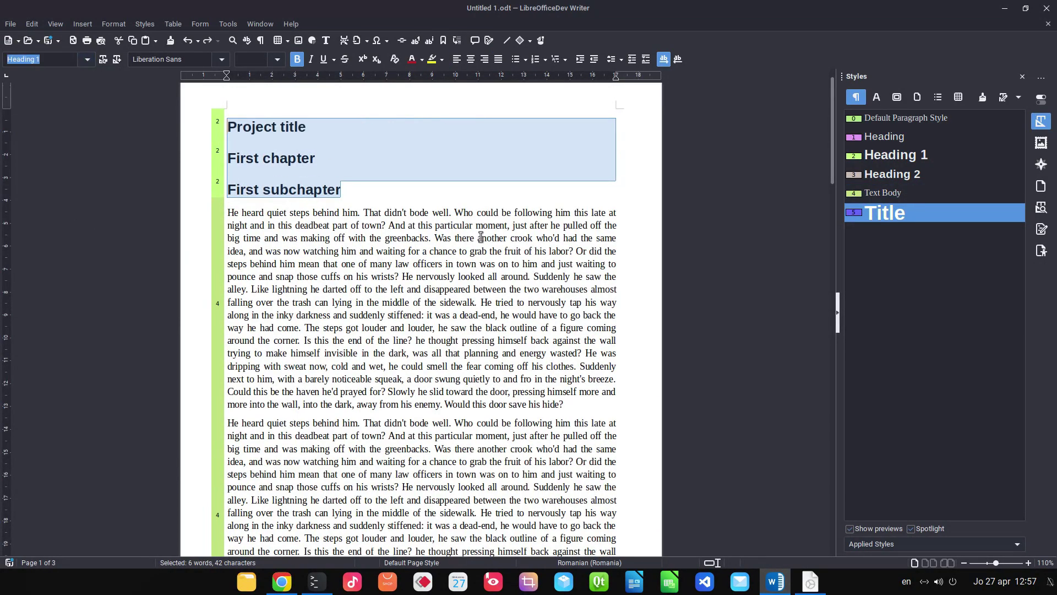
click(439, 237)
scroll(380, 288, up, 1)
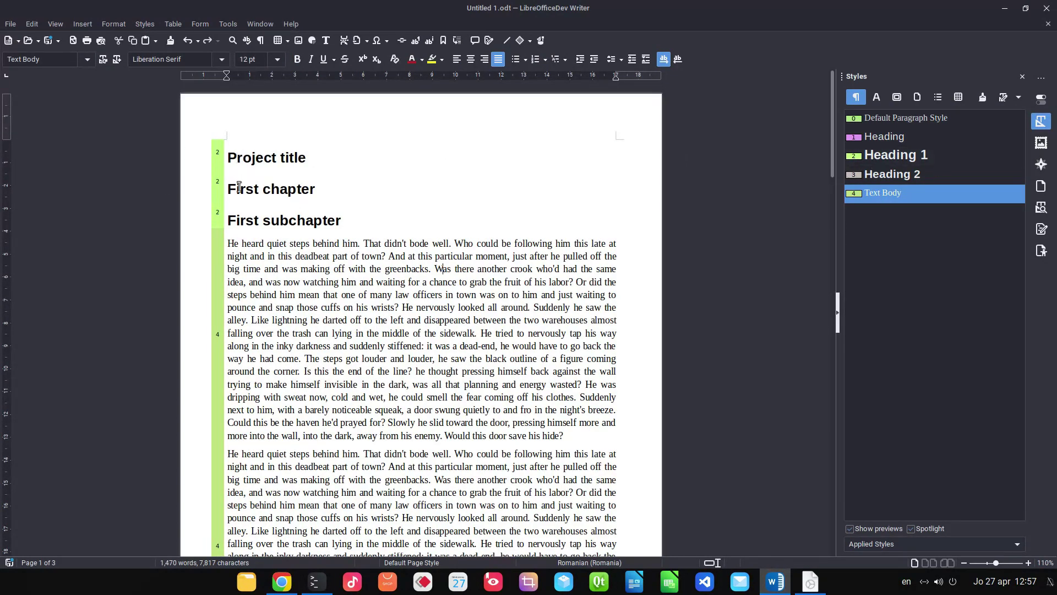
click(320, 220)
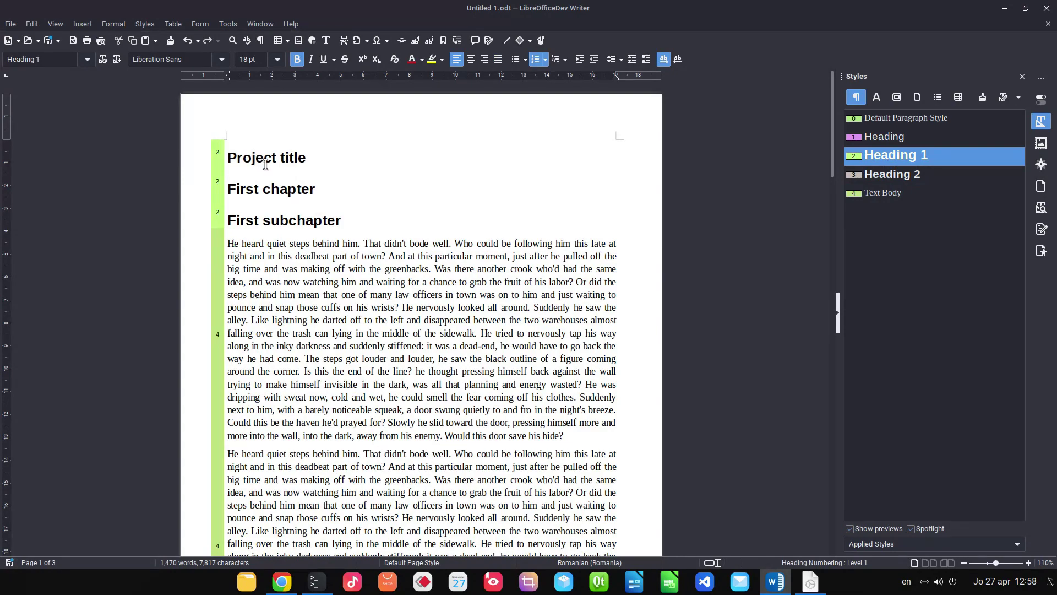
Show All Styles, then give 'Project title' the Title style and 'First subchapter' Heading 2
click(892, 543)
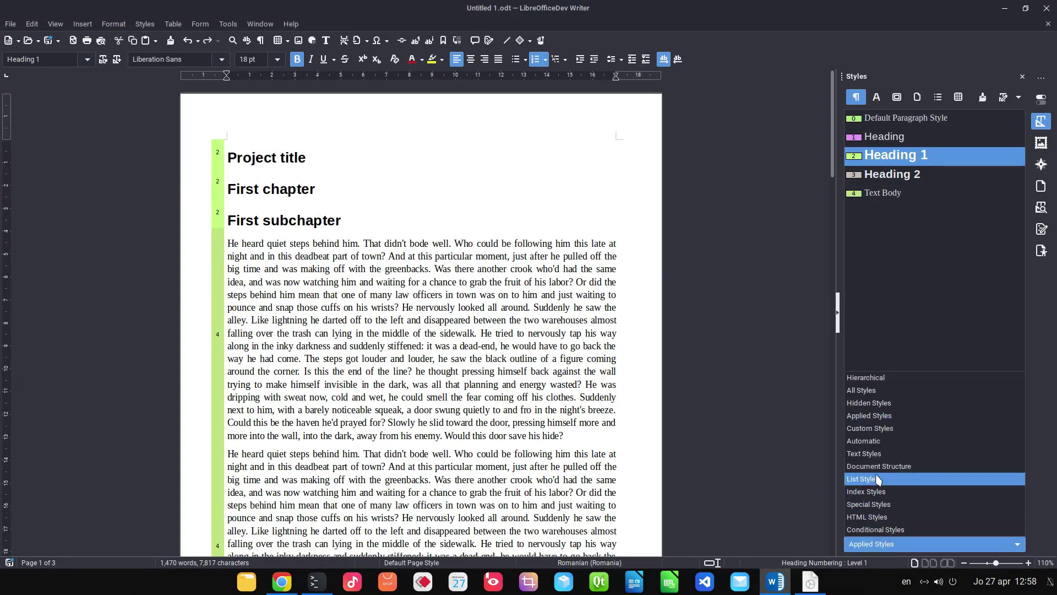
click(868, 398)
scroll(868, 397, down, 20)
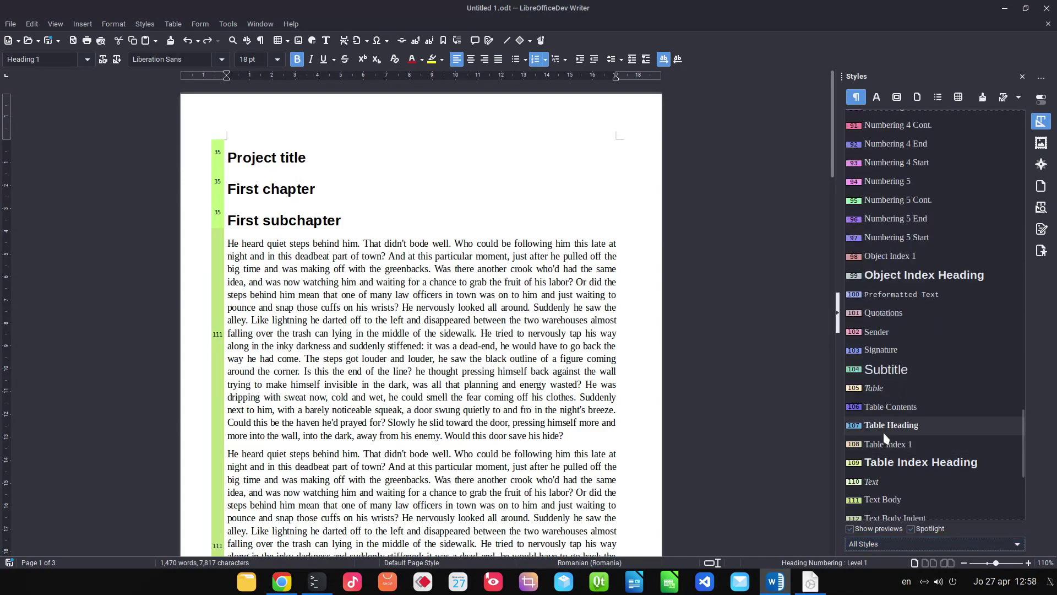
double_click(884, 306)
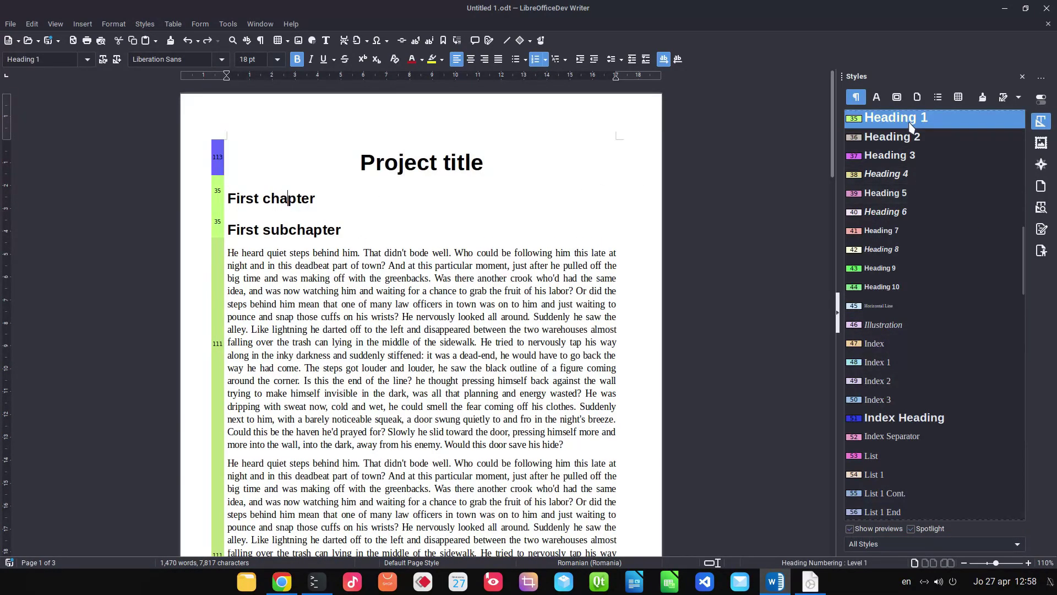
click(335, 229)
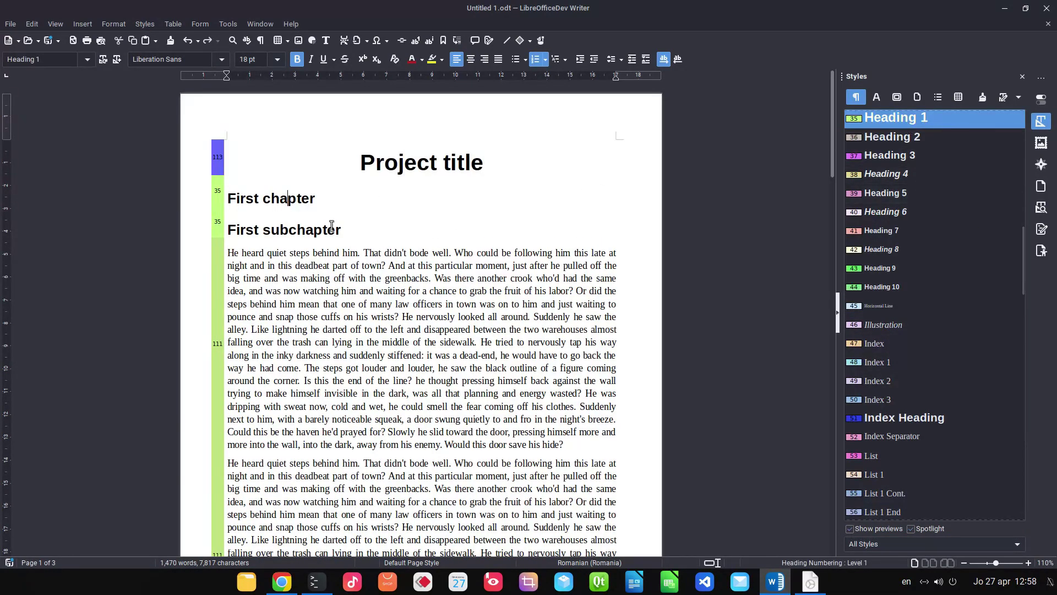
double_click(916, 143)
Review the document, then create a new blank document
scroll(415, 215, down, 5)
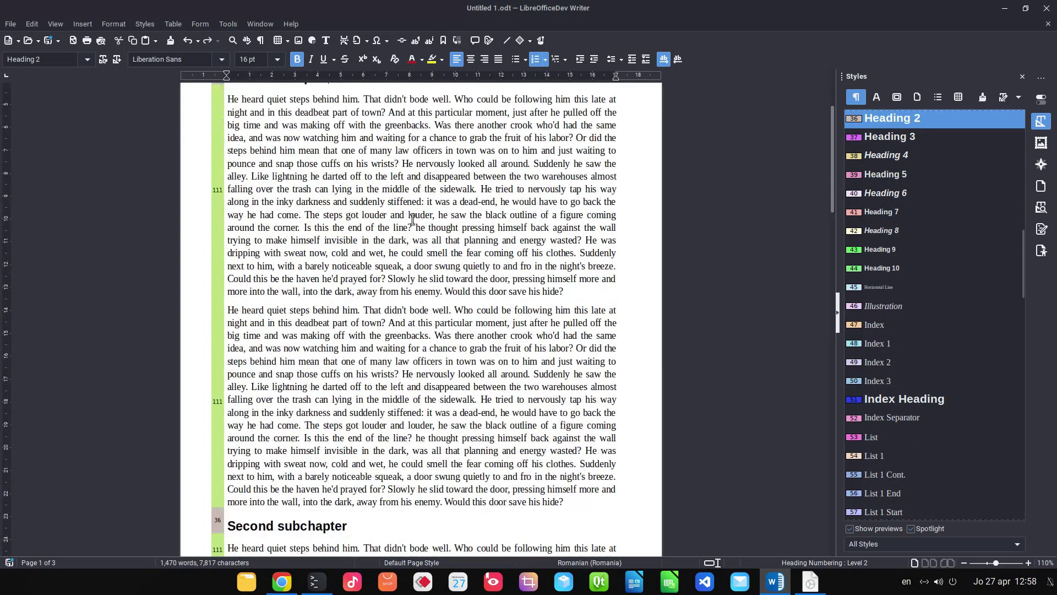
scroll(412, 219, down, 5)
scroll(418, 252, down, 8)
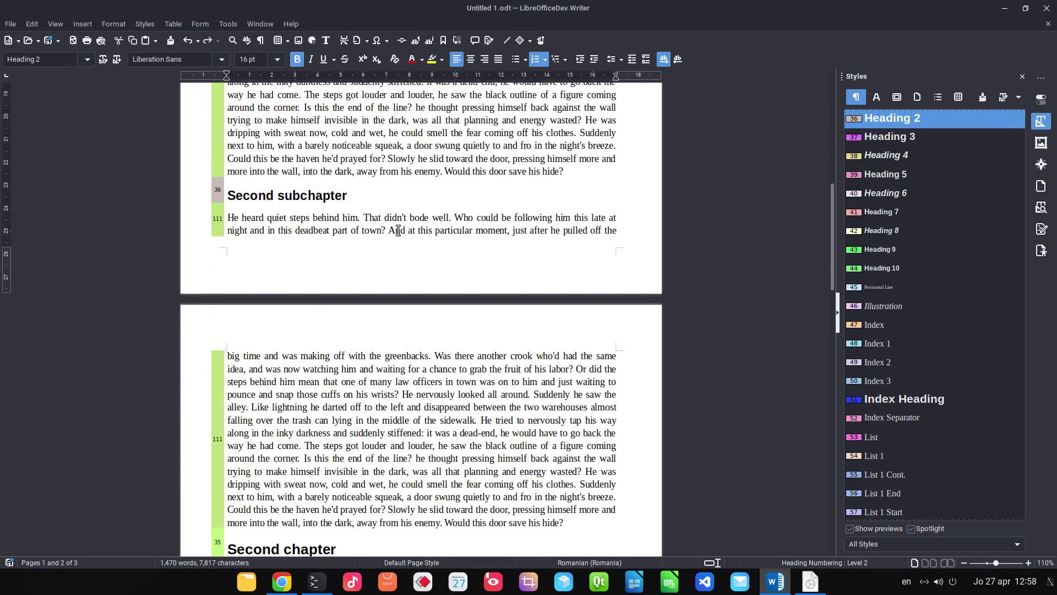
scroll(398, 230, up, 18)
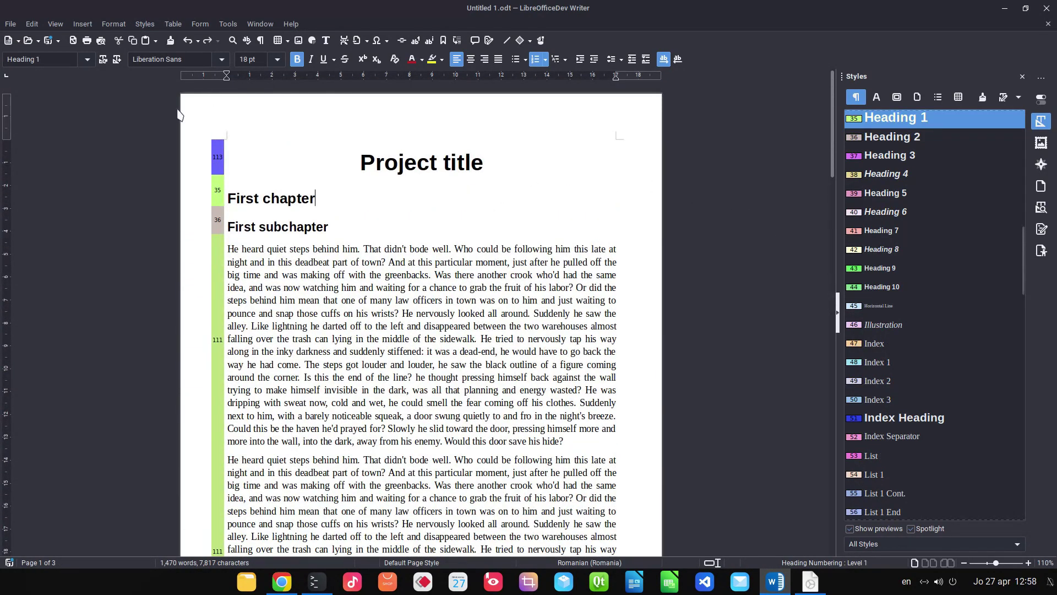
click(8, 40)
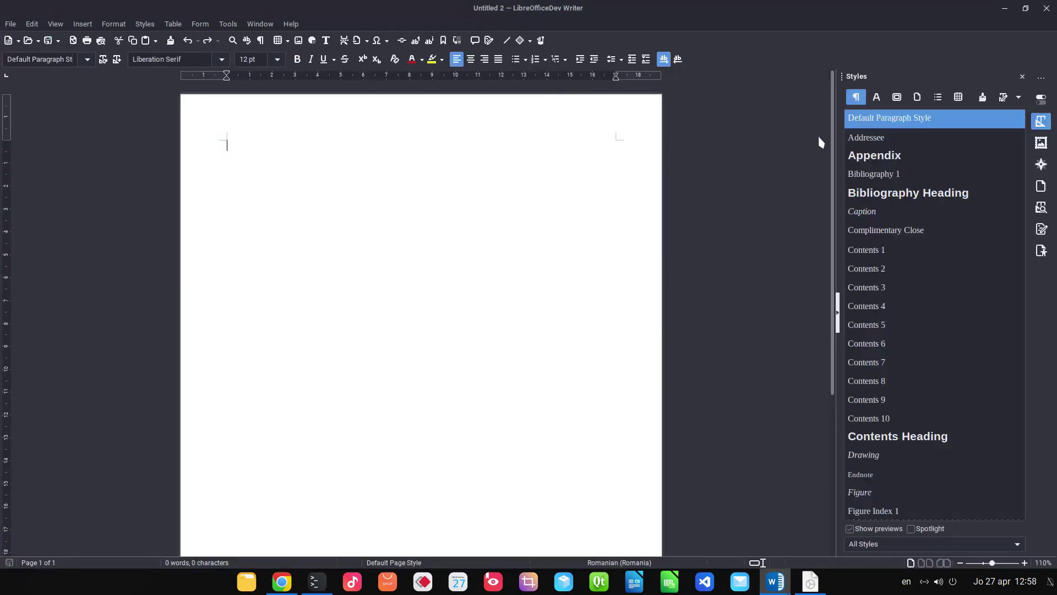
Fill the new document with four dummy-text paragraphs using dt and F3
click(918, 529)
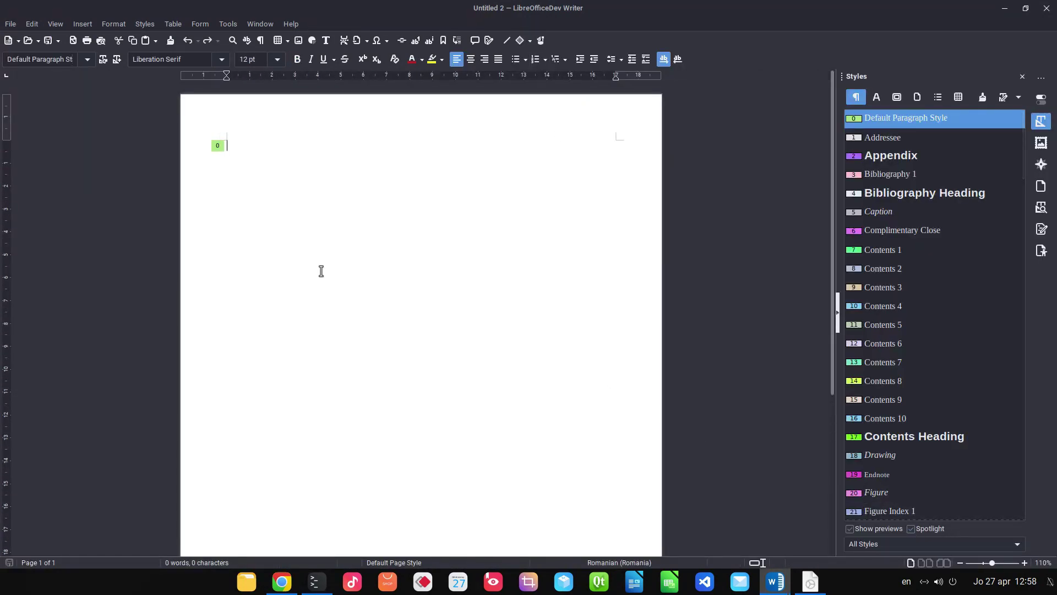
key(F3)
text(dt)
key(F3)
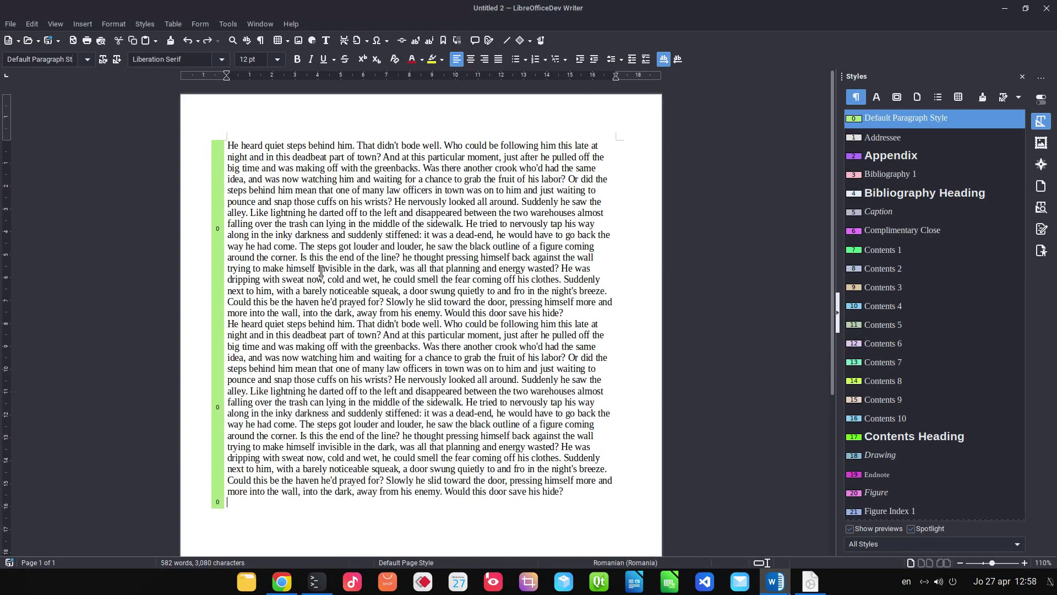
click(912, 529)
scroll(686, 493, down, 3)
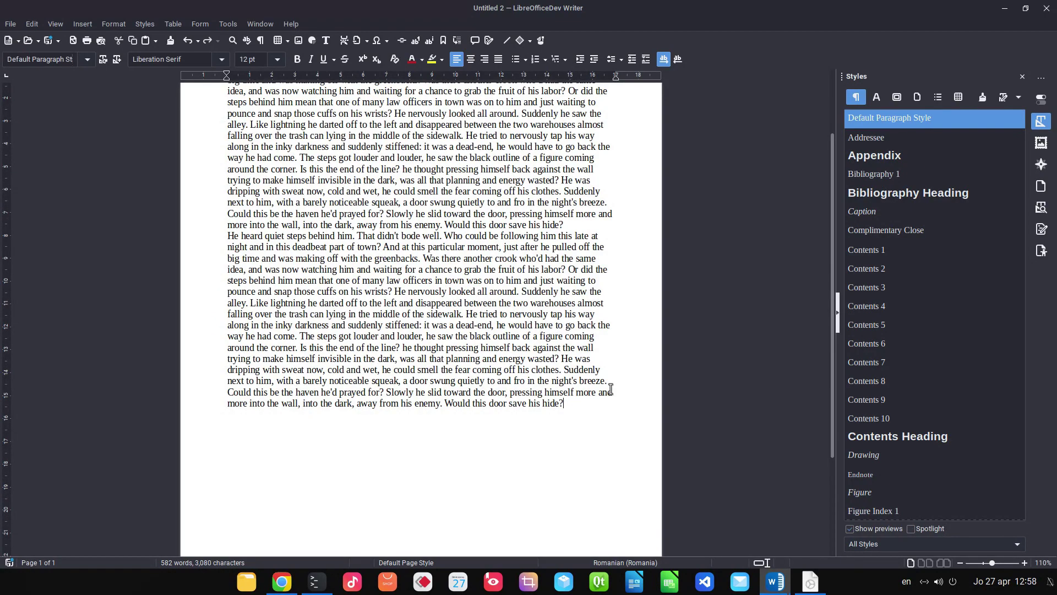
text(dt)
key(F3)
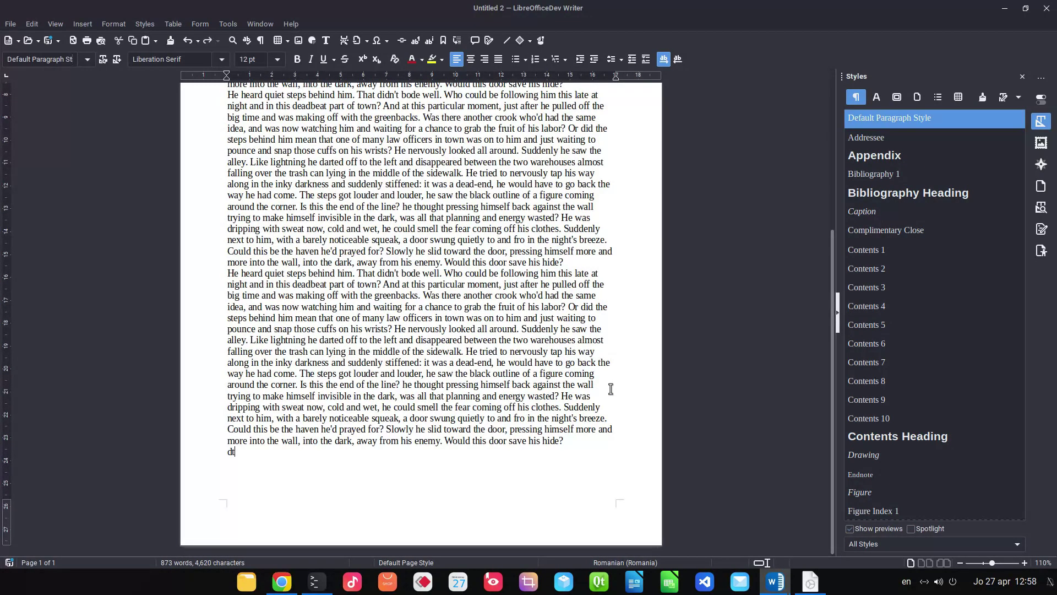
key(F3)
Delete the dummy text overflowing onto page 2
scroll(509, 278, down, 5)
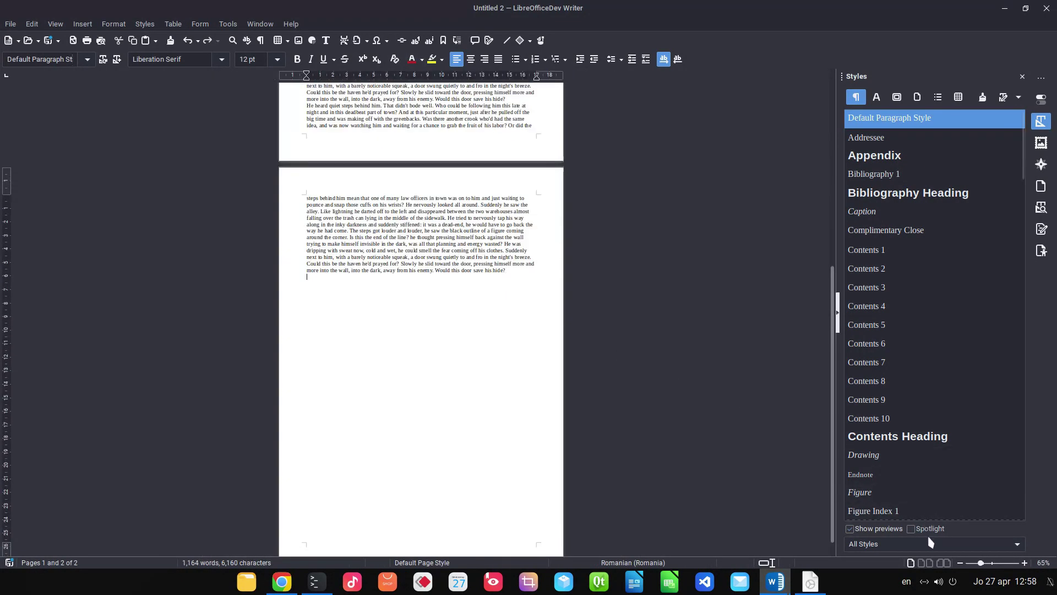
scroll(453, 296, down, 2)
scroll(453, 295, up, 4)
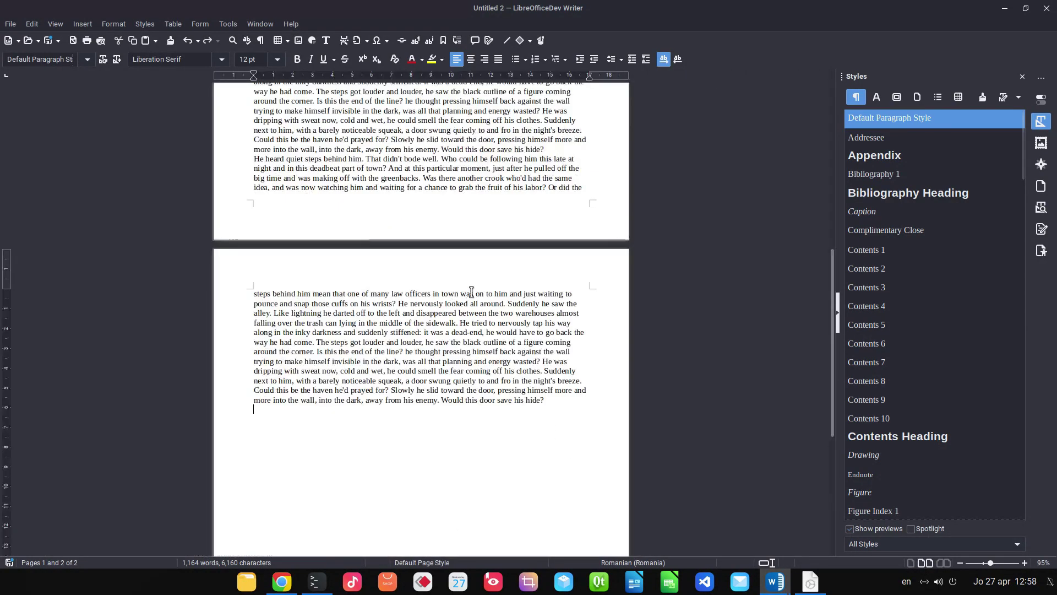
drag(556, 407, 549, 391)
click(550, 398)
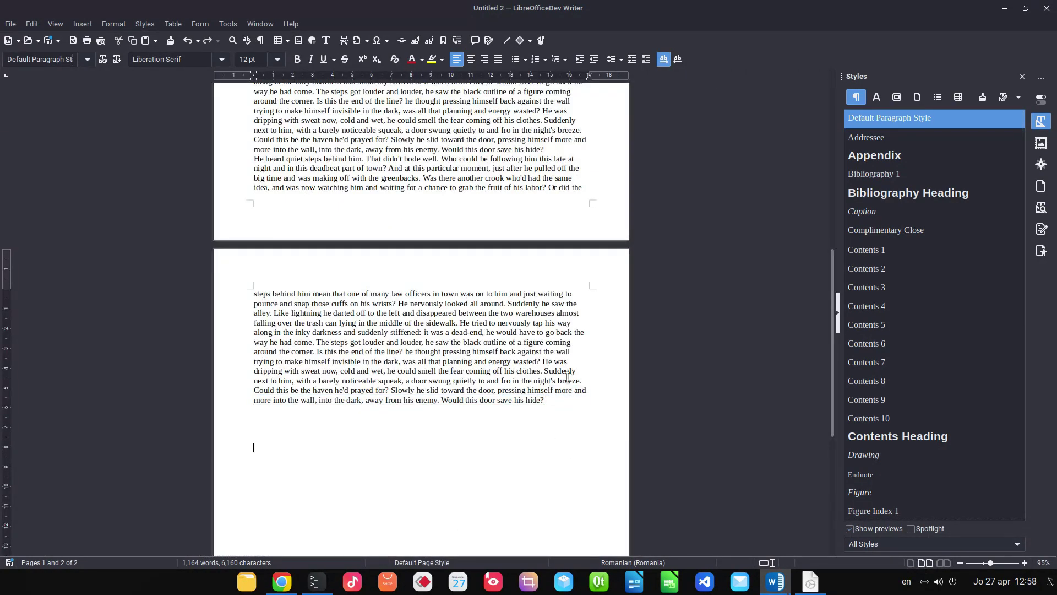
drag(549, 190, 595, 394)
key(Delete)
ctrl+scroll(614, 272, down, 3)
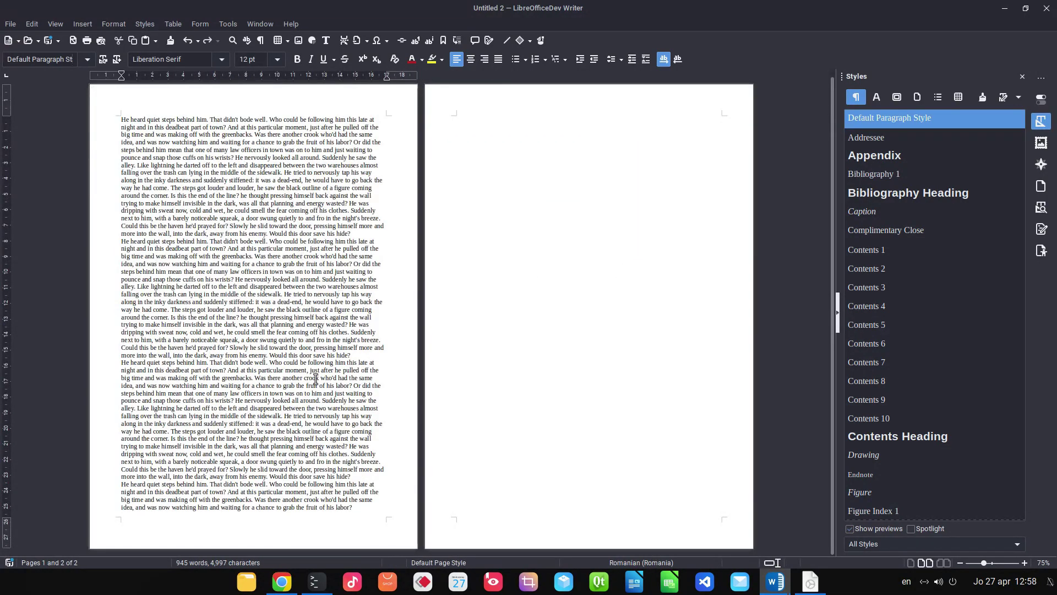
Justify the body paragraphs on page 1
key(ctrl+a)
key(Right)
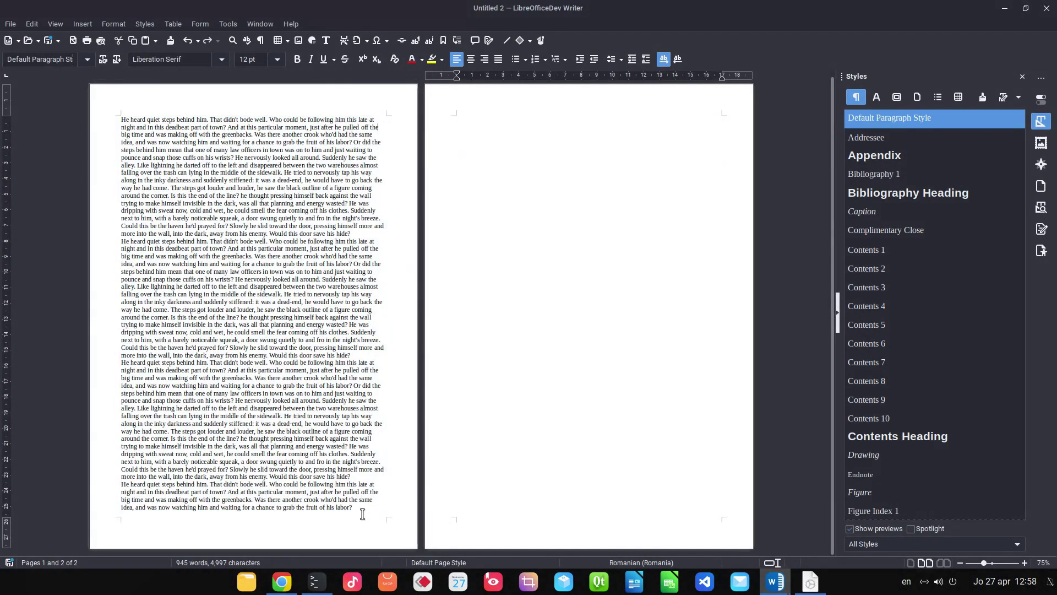
drag(363, 514, 384, 507)
click(499, 58)
click(367, 165)
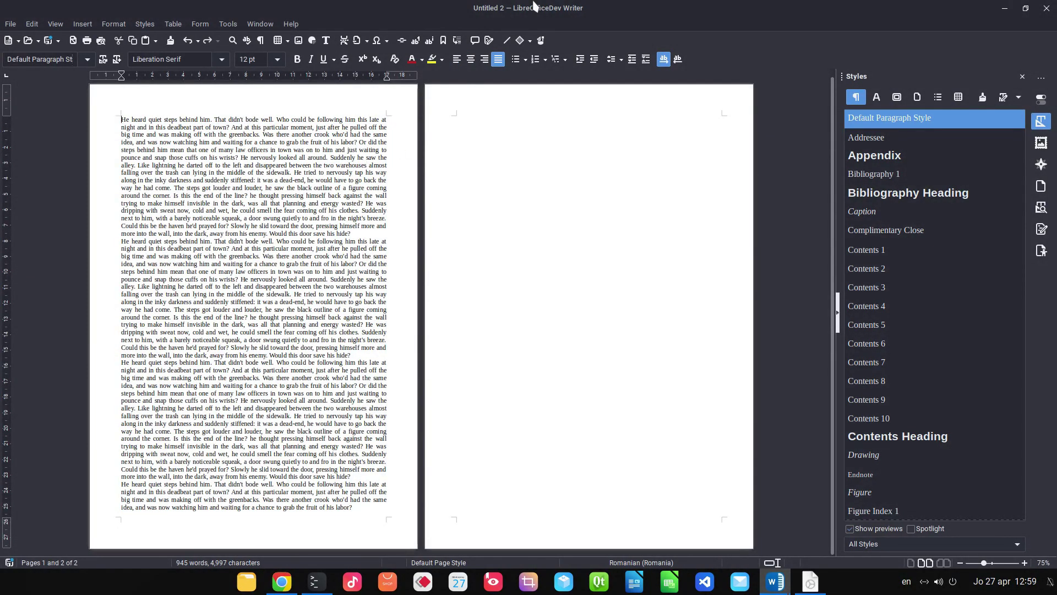
Add a 'Porject name' line above the body and give it the Title style
key(Return)
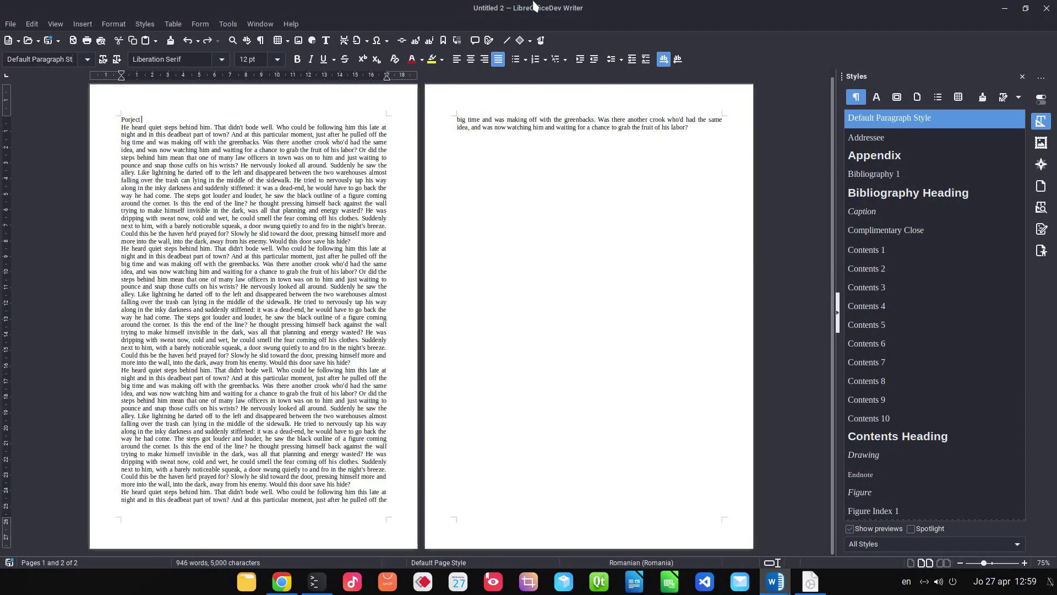
text(Porject name)
scroll(892, 440, down, 10)
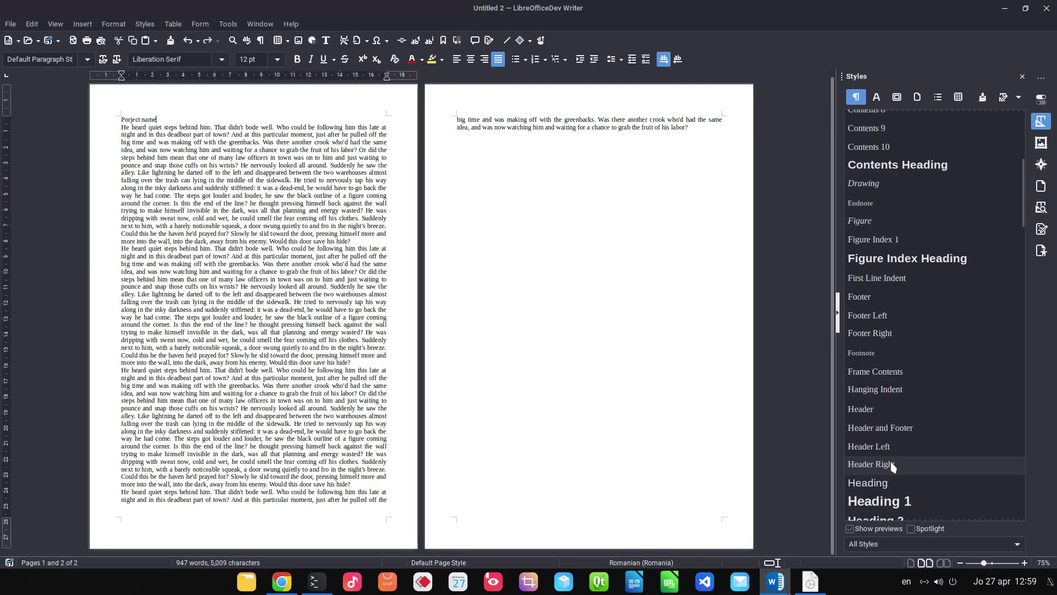
scroll(894, 416, up, 5)
scroll(895, 388, down, 15)
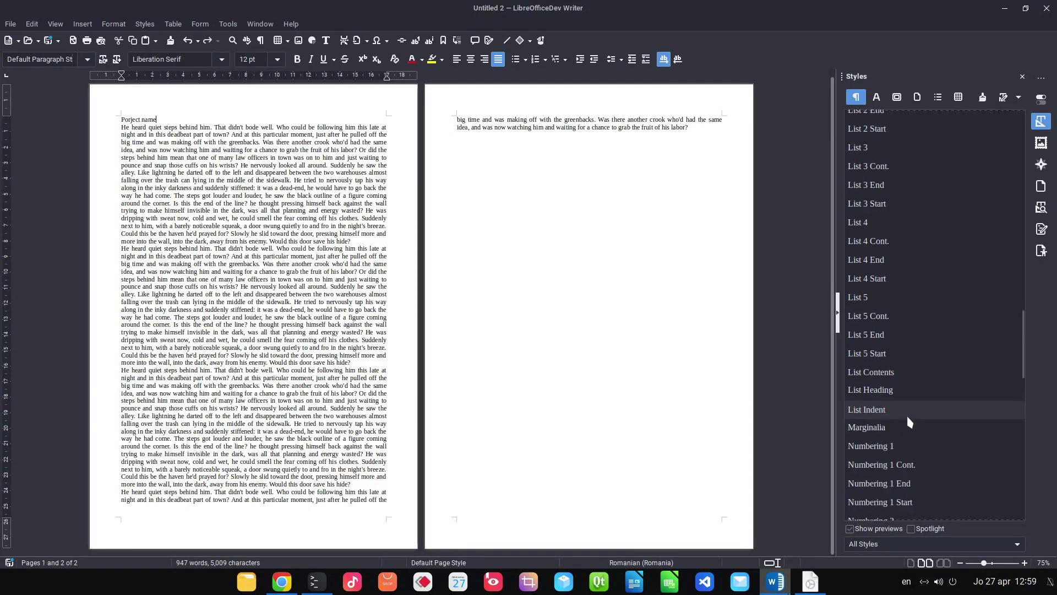
scroll(910, 410, down, 4)
double_click(910, 424)
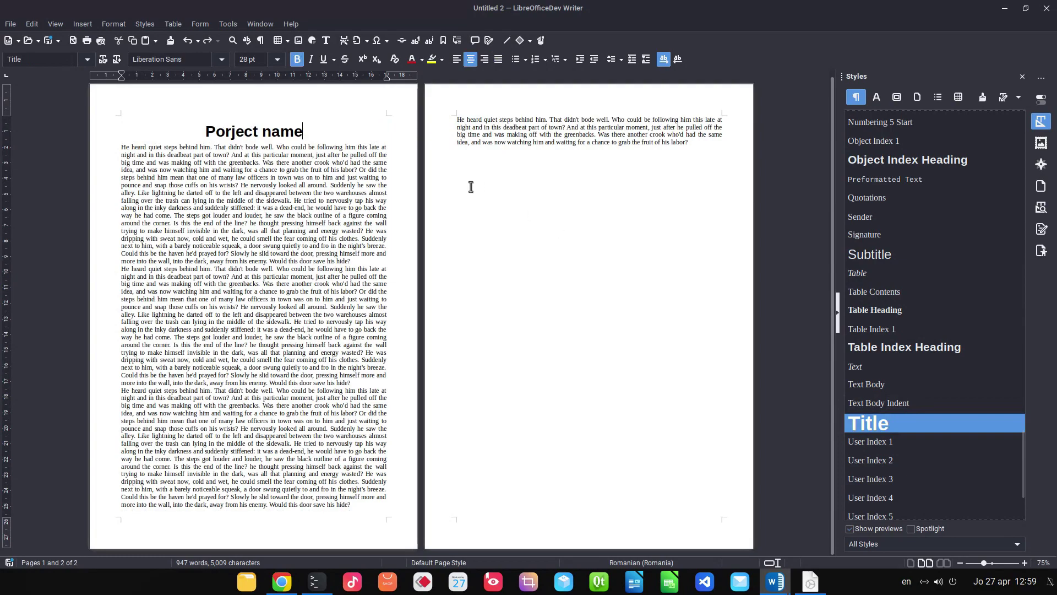
Delete the leftover paragraph on page 2 so the text ends at 'prayed for?'
drag(692, 142, 456, 97)
key(Delete)
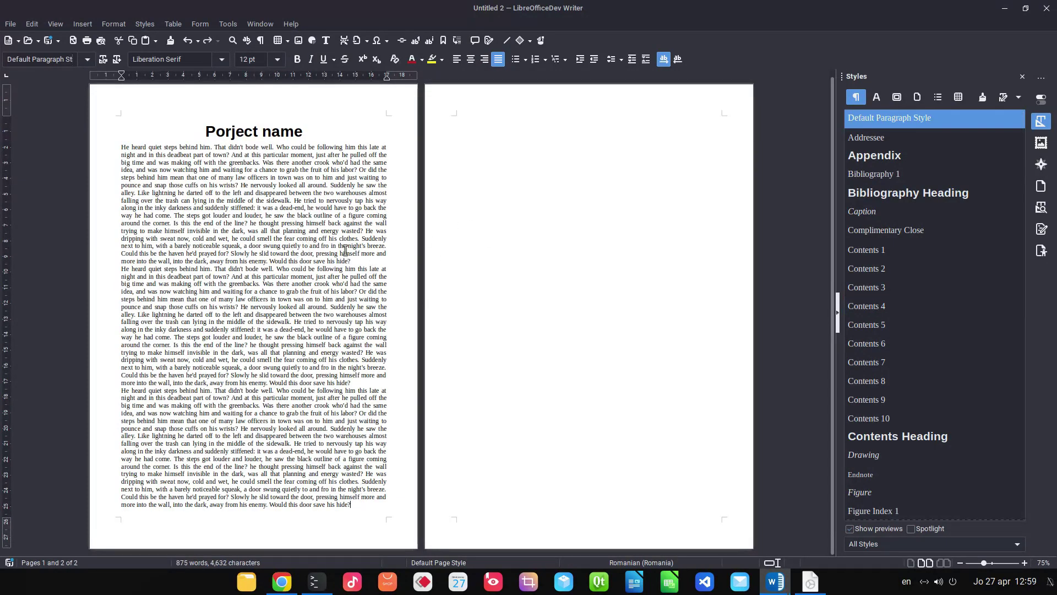
click(283, 134)
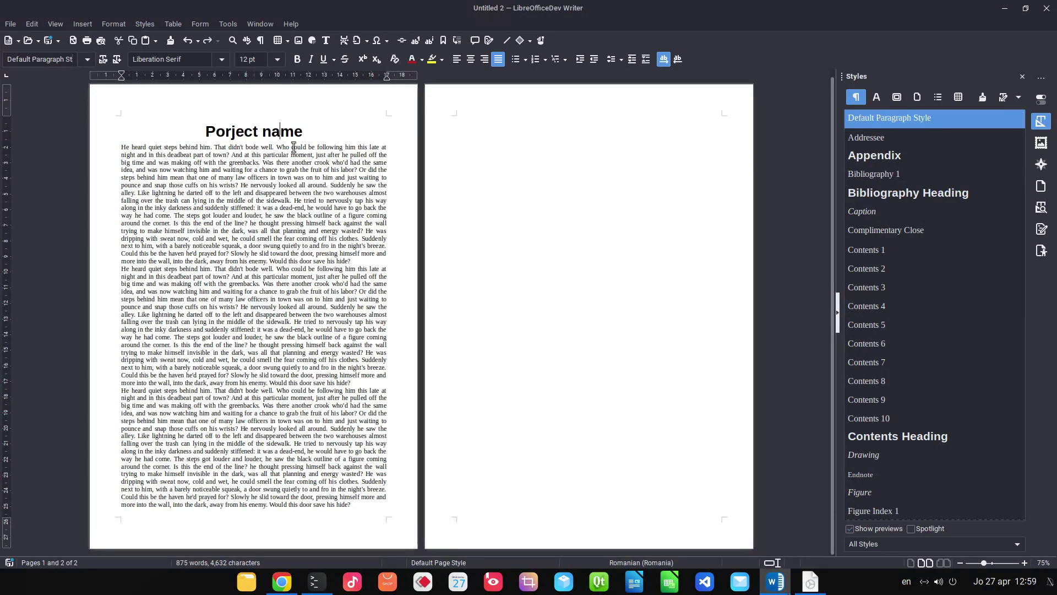
click(358, 504)
shift+click(226, 498)
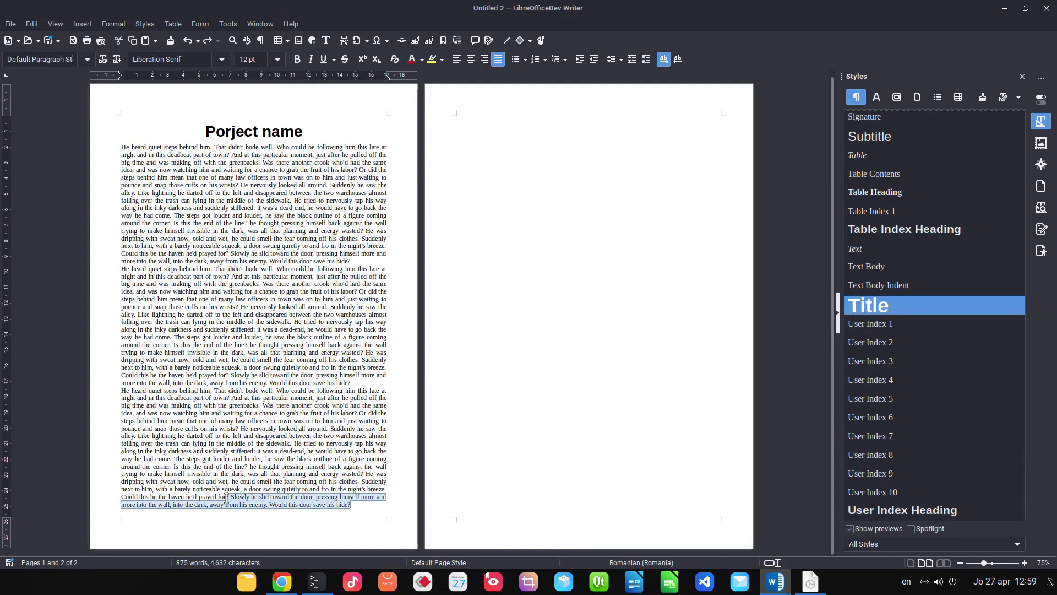
Delete the overflowing sentences, turn on Spotlight, and fix the title to 'Project name'
key(Delete)
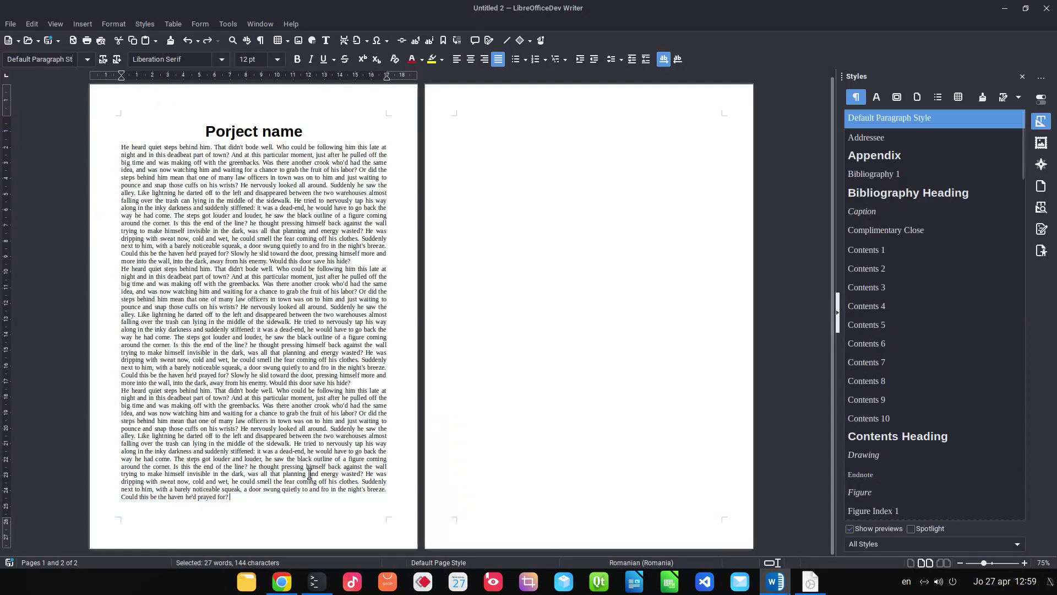
click(924, 529)
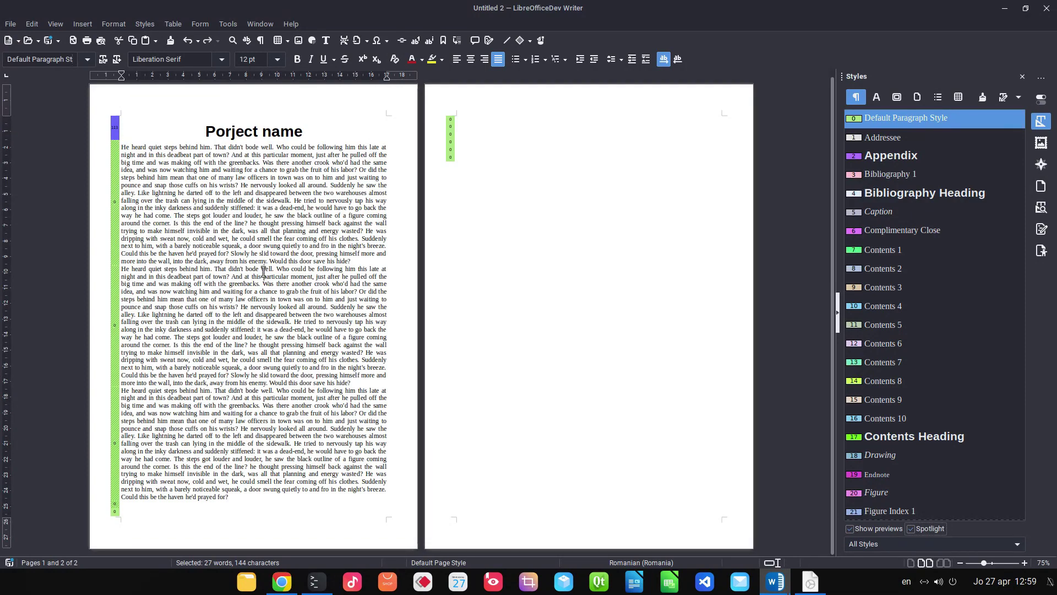
click(221, 131)
key(BackSpace)
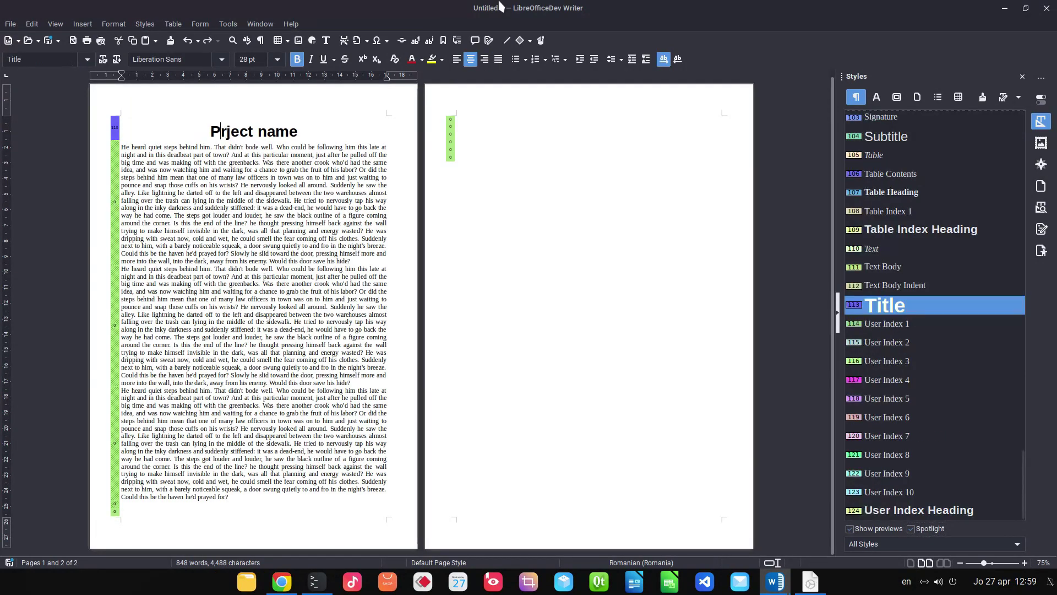
text(o)
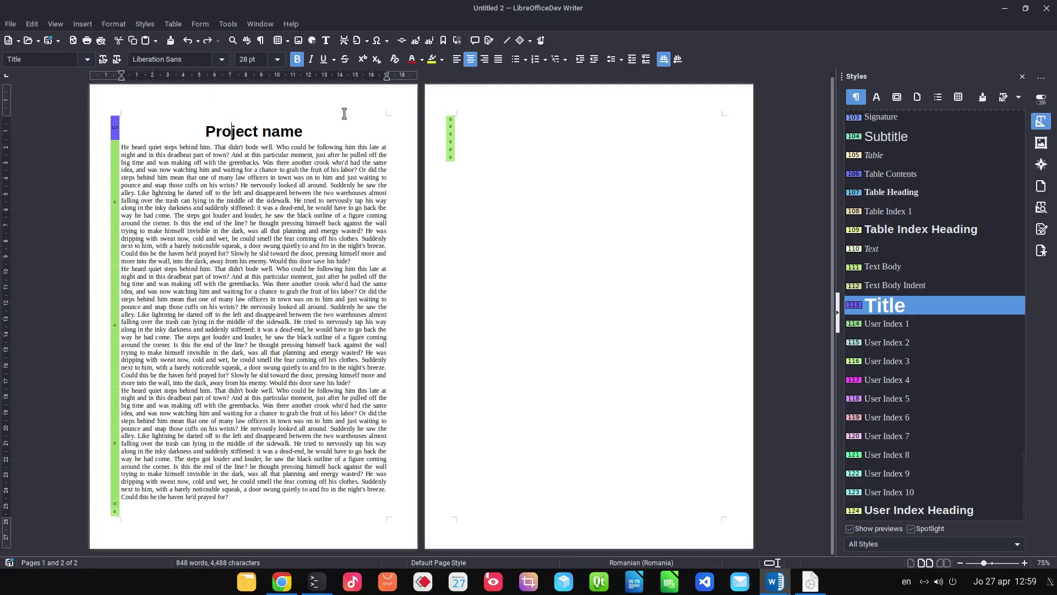
Filter the Styles sidebar to show only Applied Styles
ctrl+scroll(308, 128, up, 1)
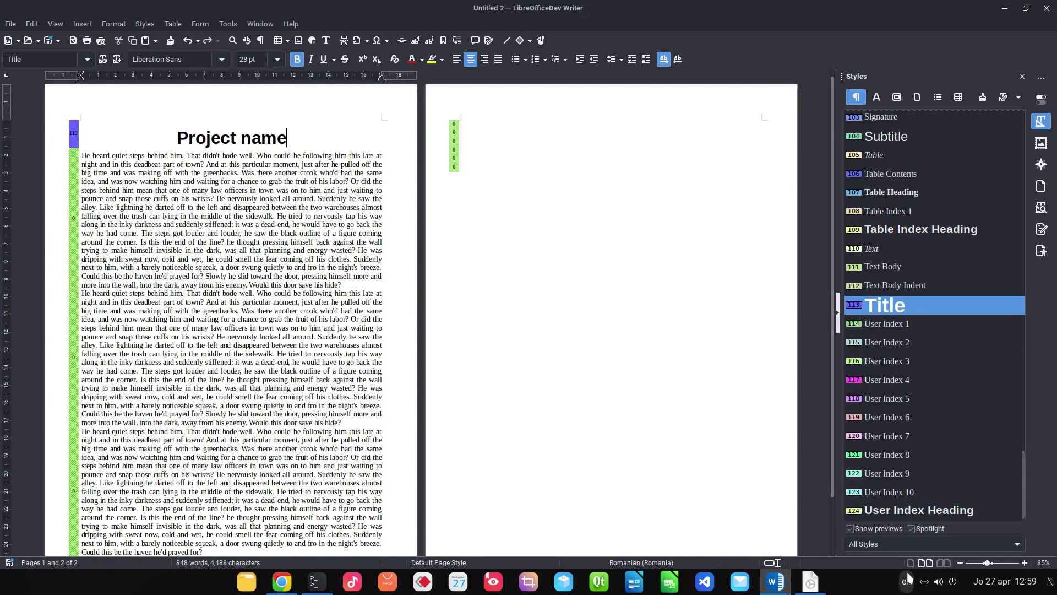
click(883, 540)
click(871, 415)
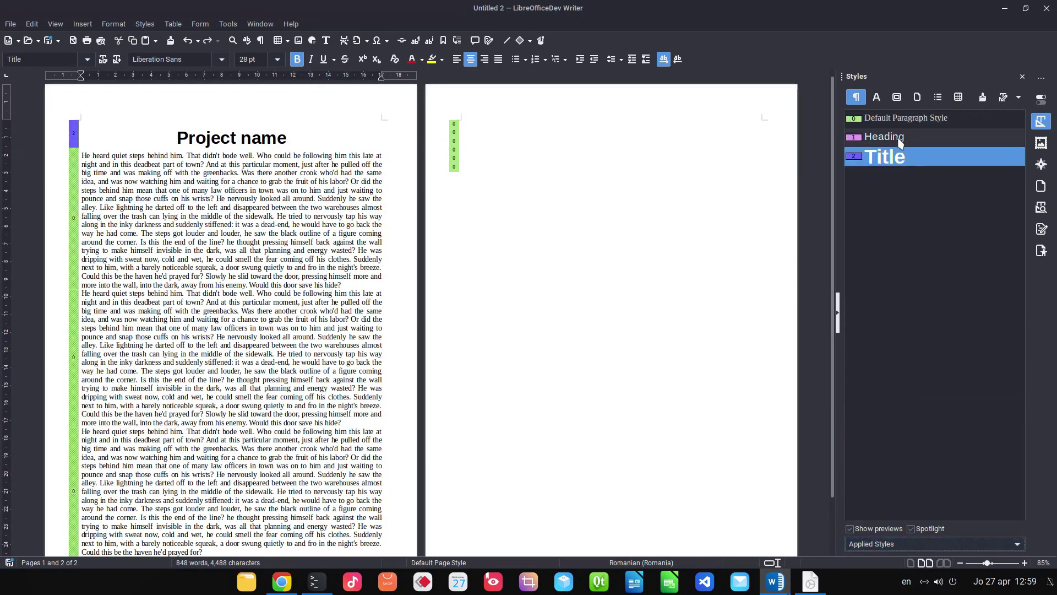
click(243, 144)
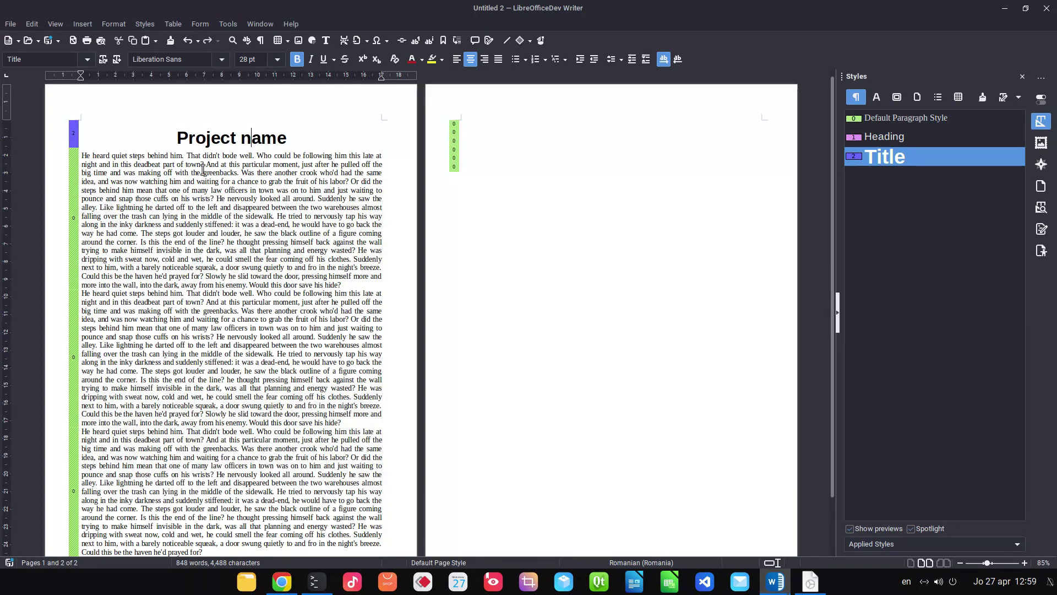
Delete the trailing empty paragraphs so the empty second page disappears
scroll(76, 228, down, 2)
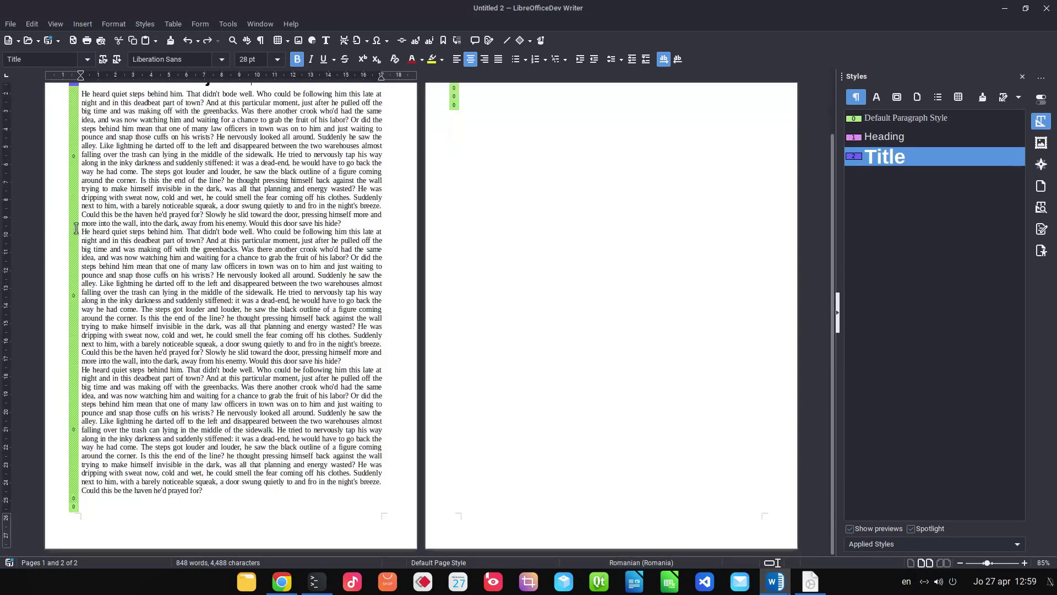
drag(194, 498, 81, 94)
scroll(225, 182, up, 2)
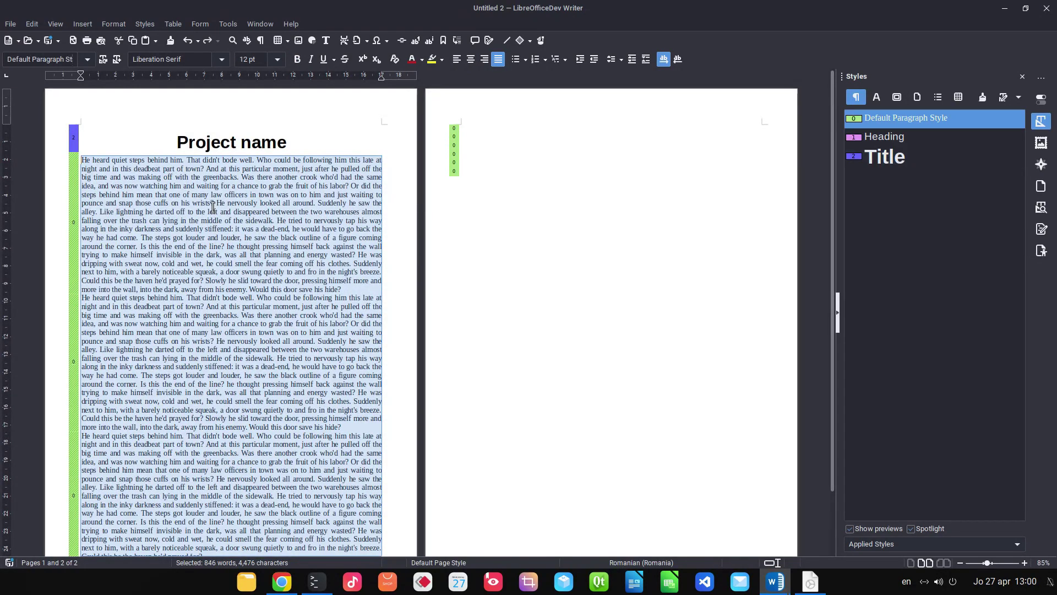
scroll(213, 207, down, 2)
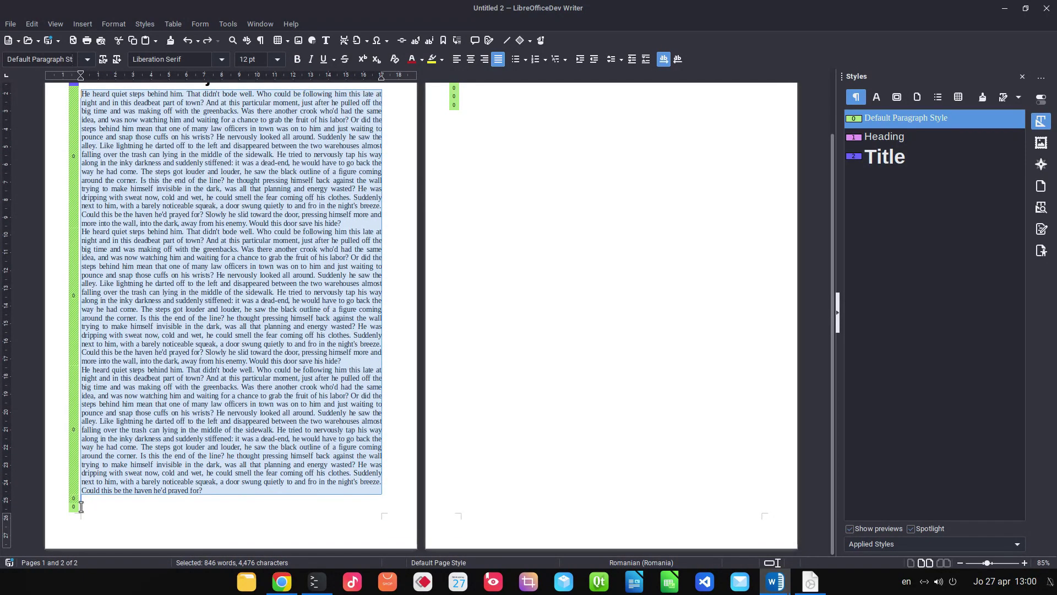
scroll(473, 294, up, 2)
click(466, 174)
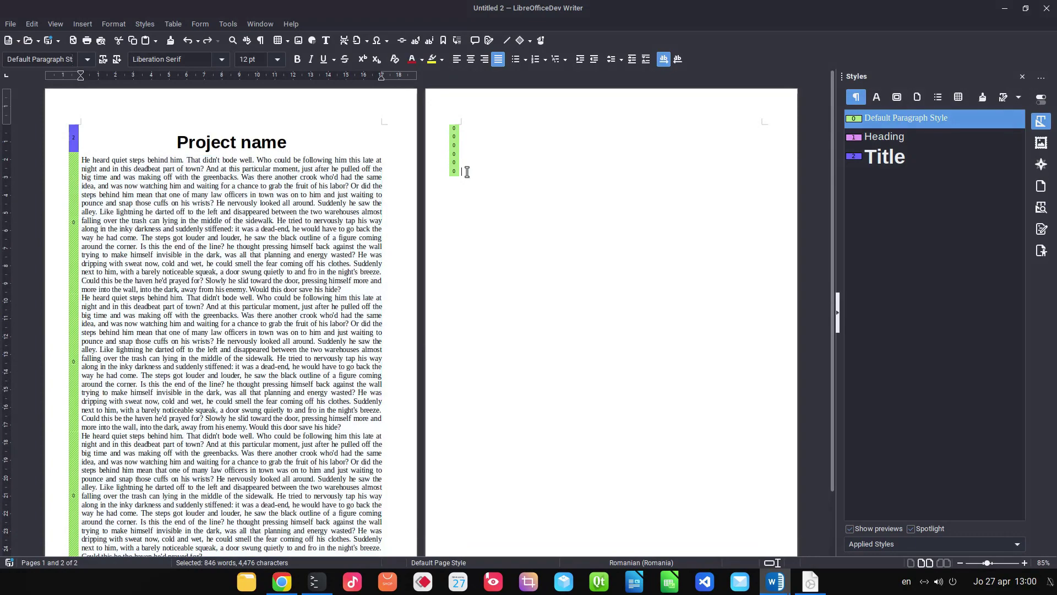
key(BackSpace)
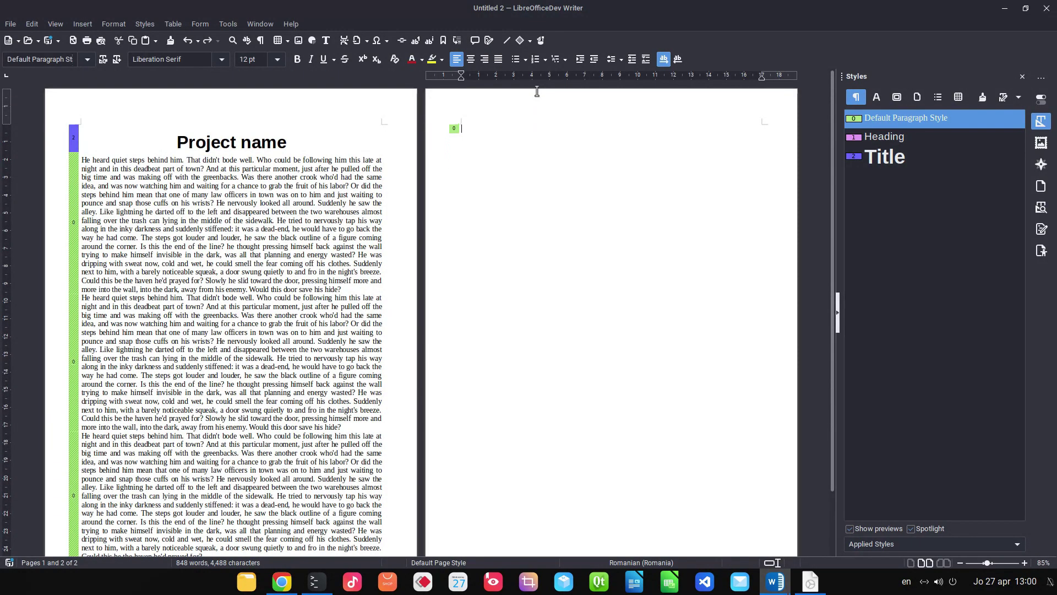
key(BackSpace)
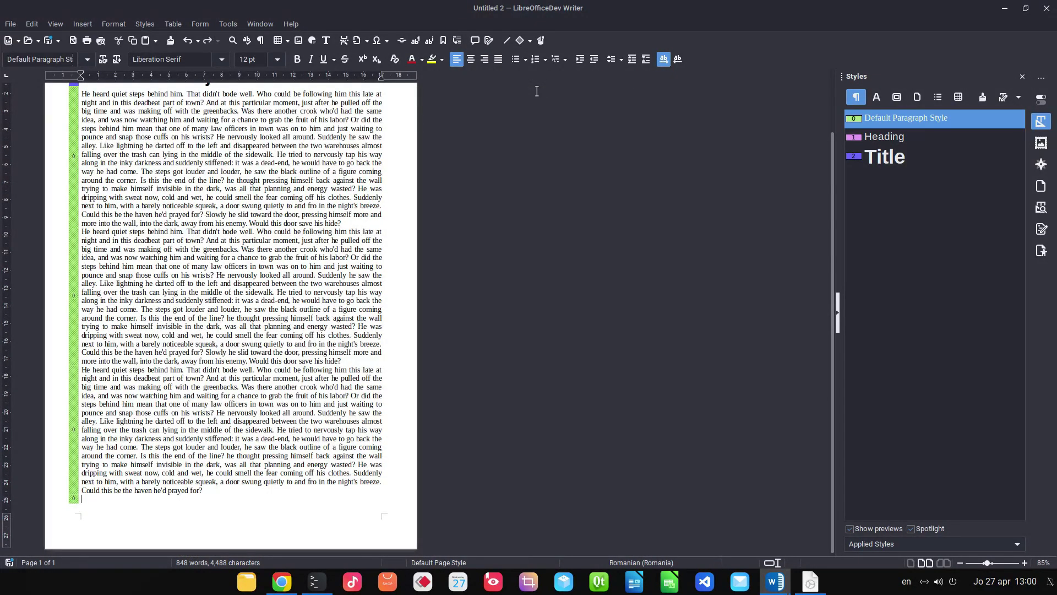
key(BackSpace)
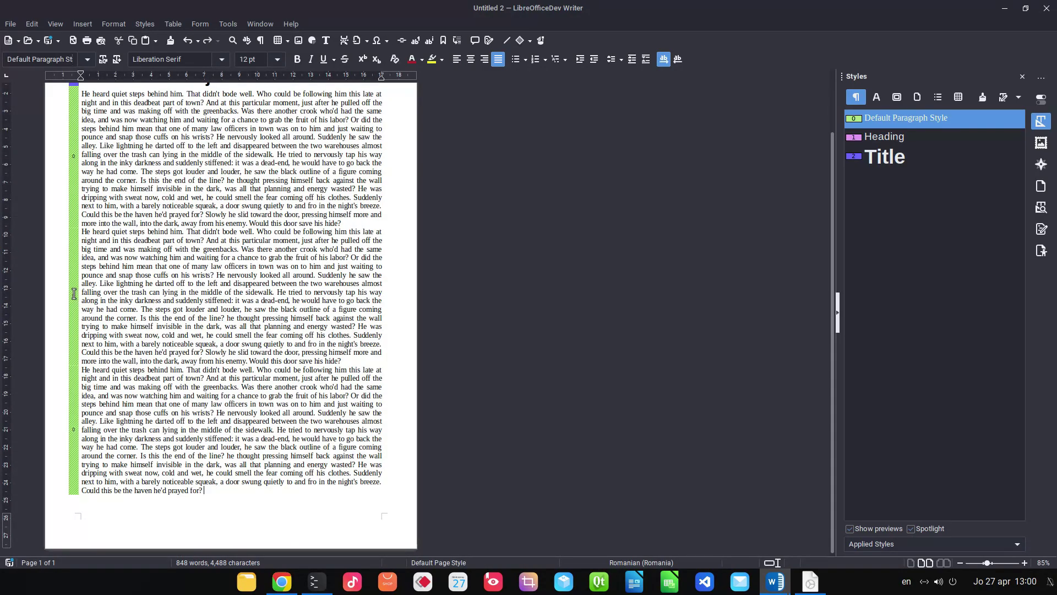
scroll(74, 293, up, 5)
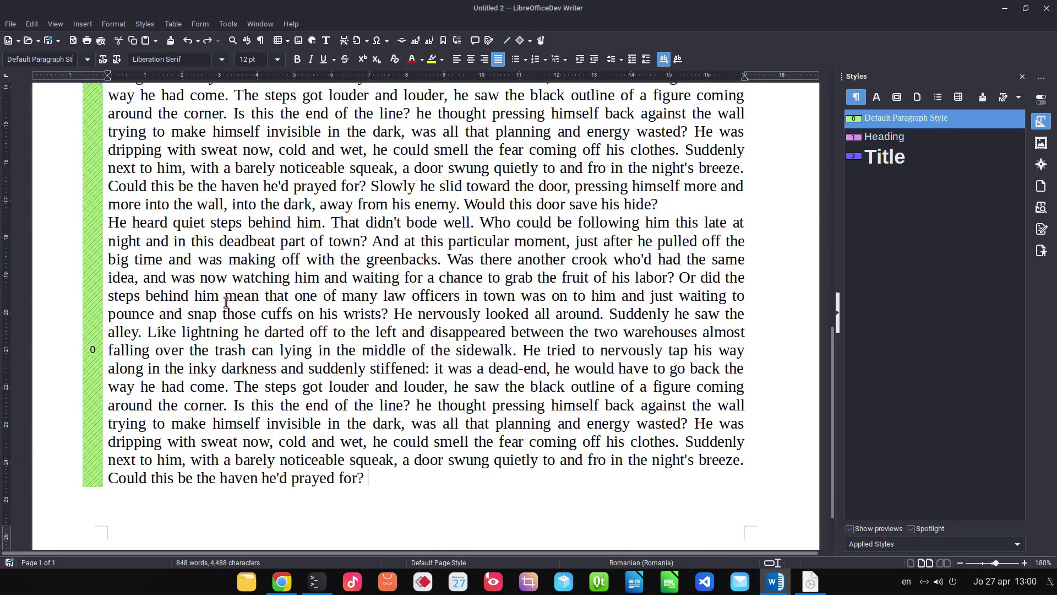
click(594, 277)
scroll(479, 442, up, 1)
scroll(431, 306, down, 3)
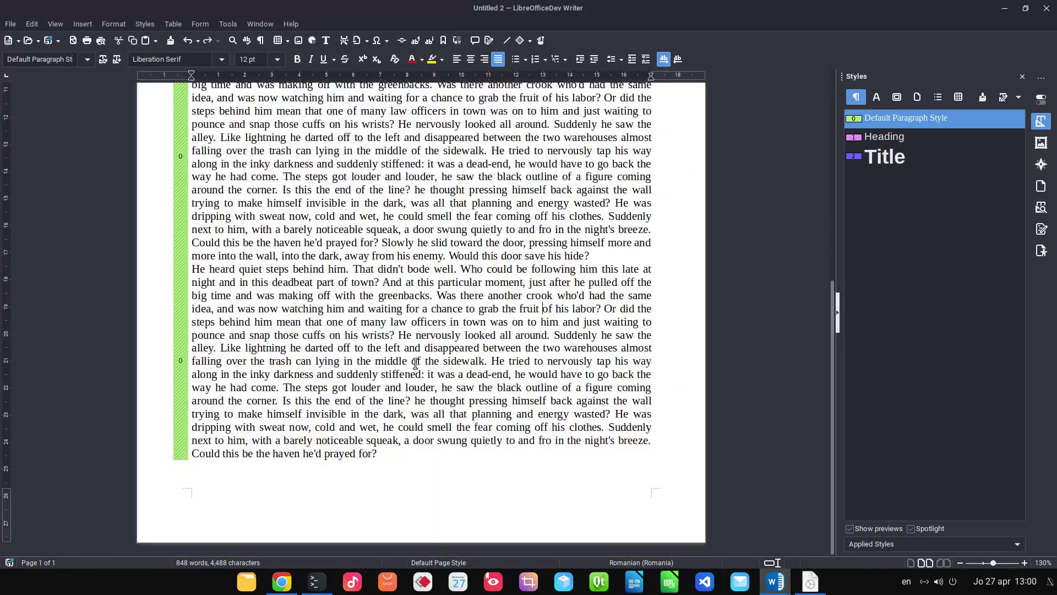
scroll(431, 306, up, 2)
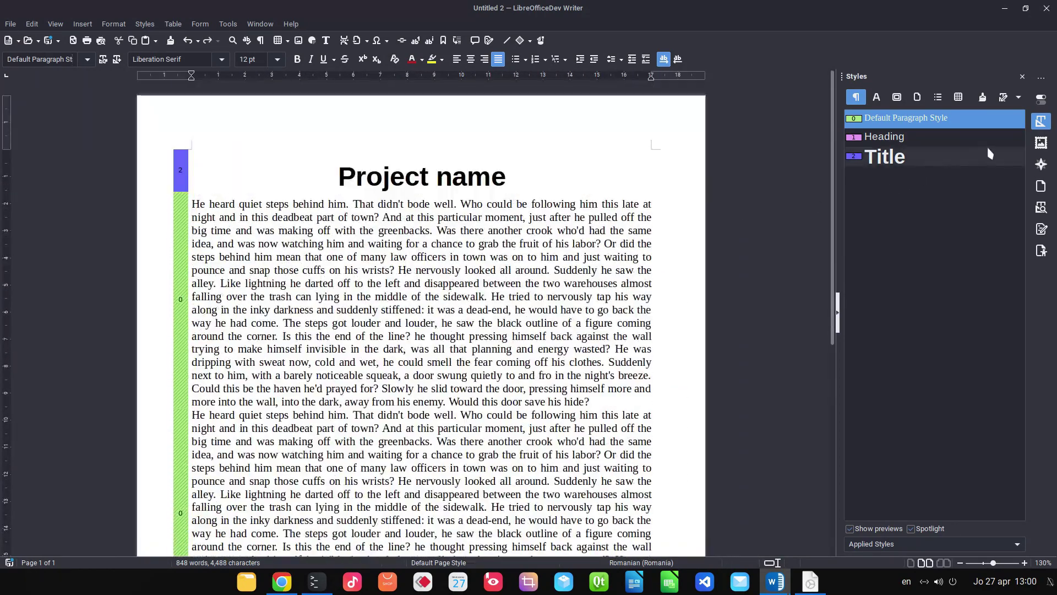
Inspect the paragraph's Para Adjust direct formatting in the Style Inspector
click(1041, 208)
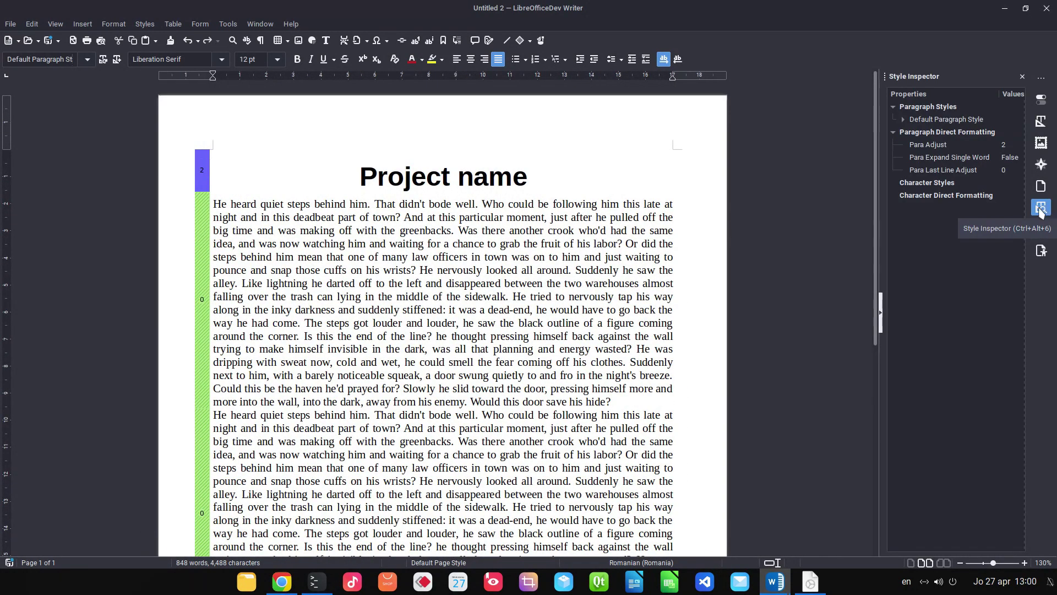
click(942, 148)
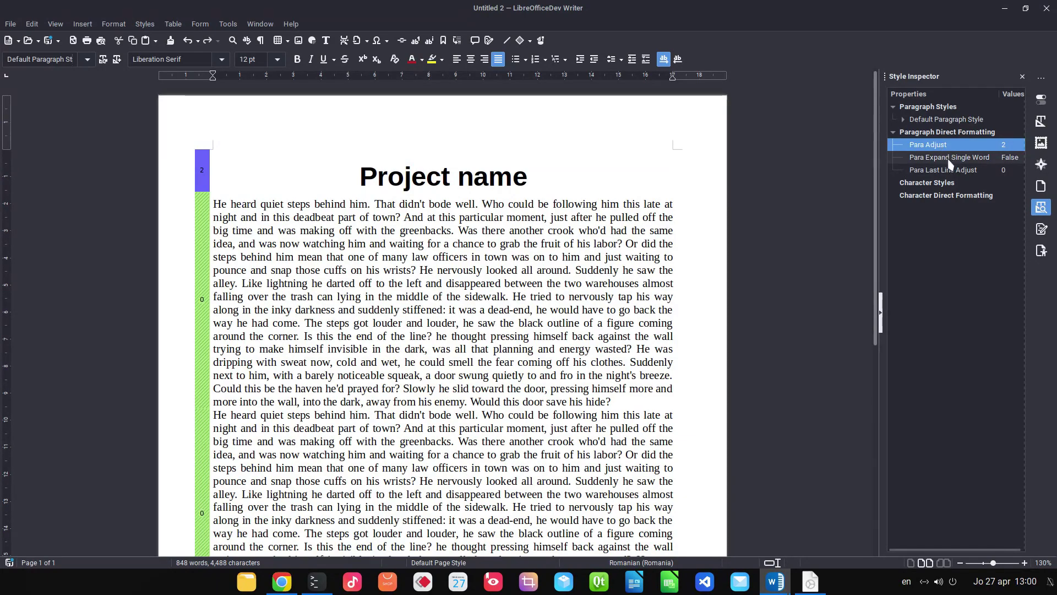
key(Escape)
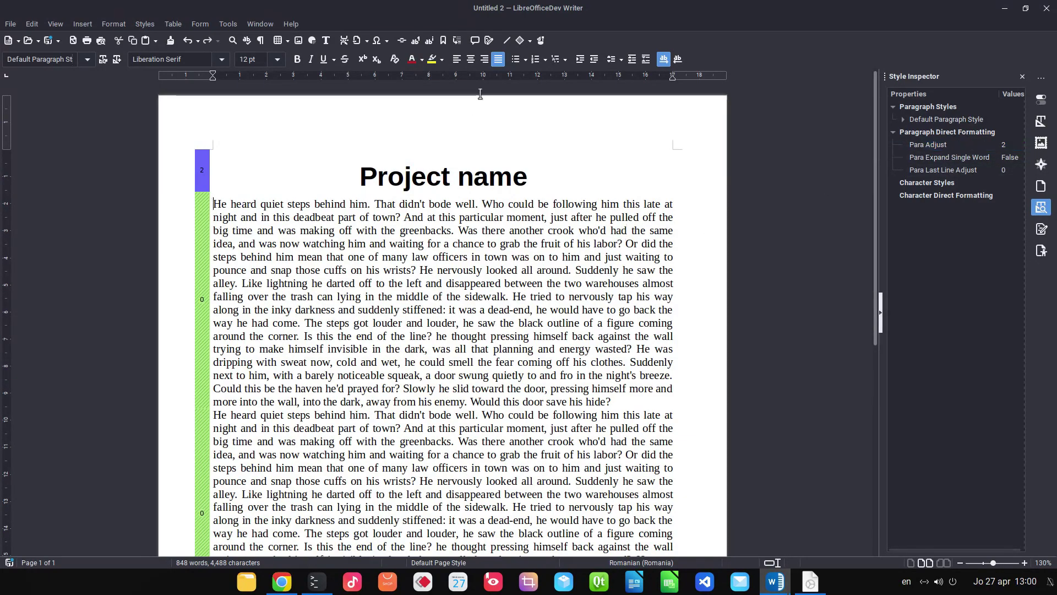
Clear direct formatting from the selected body paragraphs, leaving them left-aligned
drag(215, 206, 464, 511)
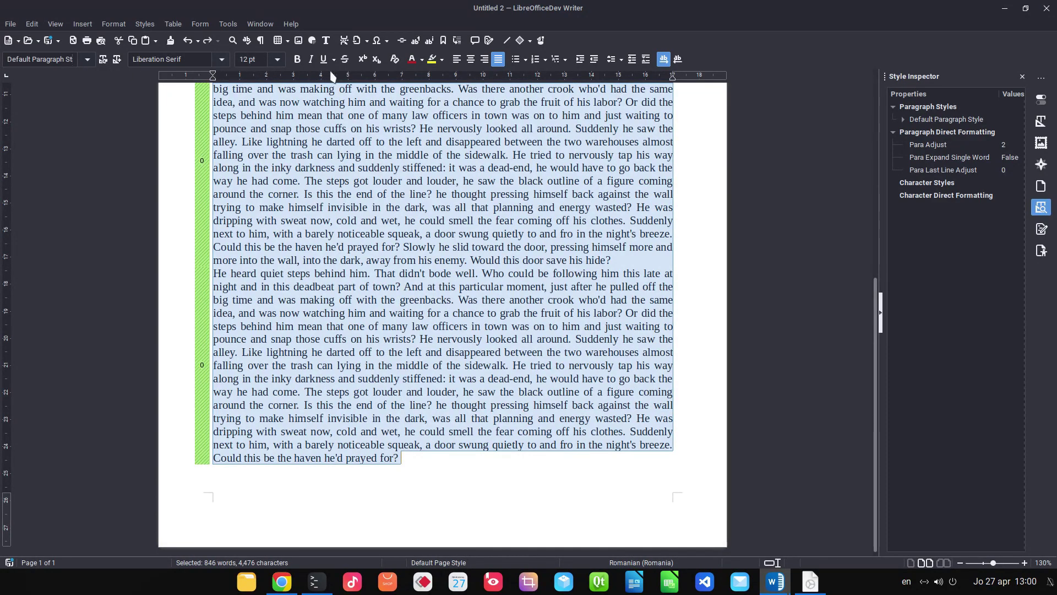
click(397, 63)
click(394, 260)
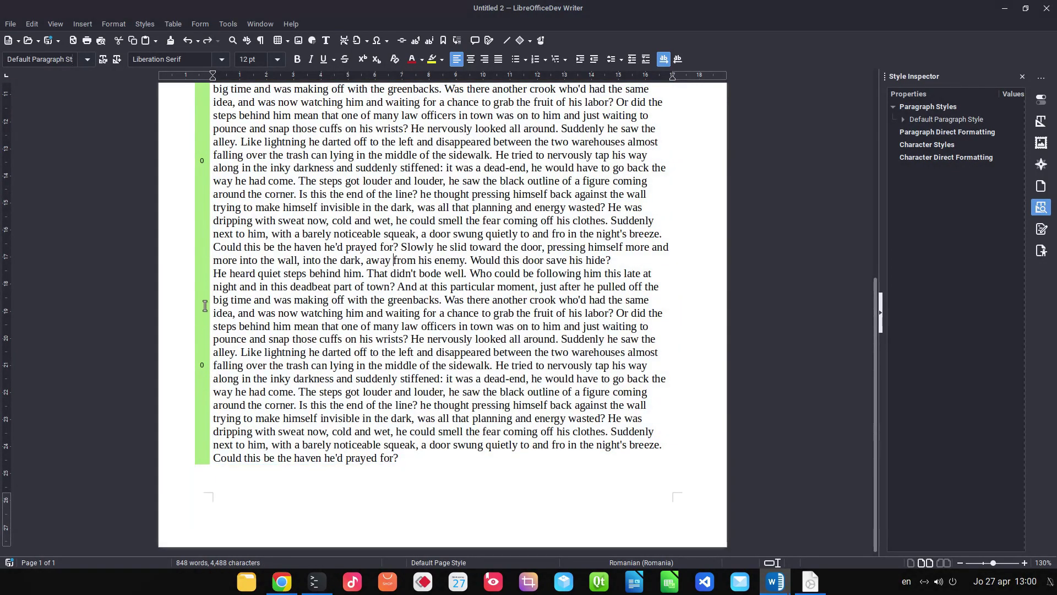
ctrl+scroll(195, 324, up, 4)
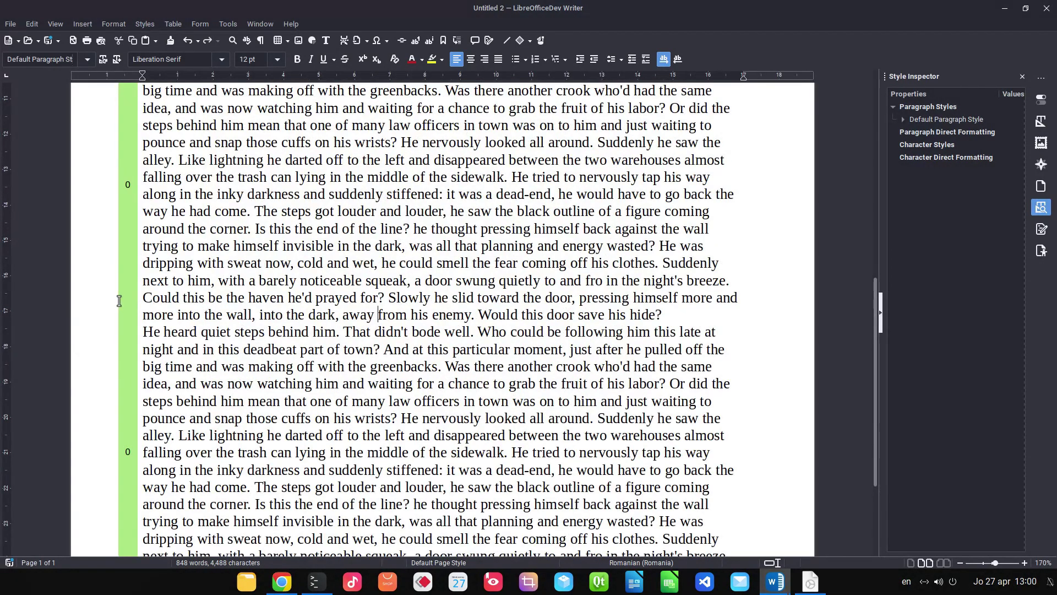
ctrl+scroll(399, 306, up, 4)
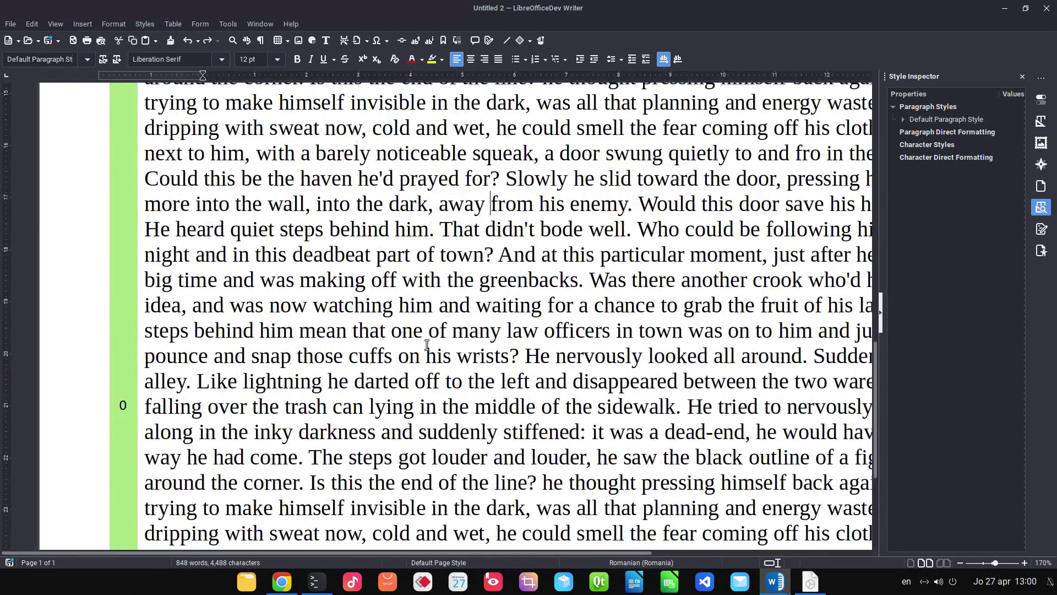
ctrl+scroll(574, 276, down, 5)
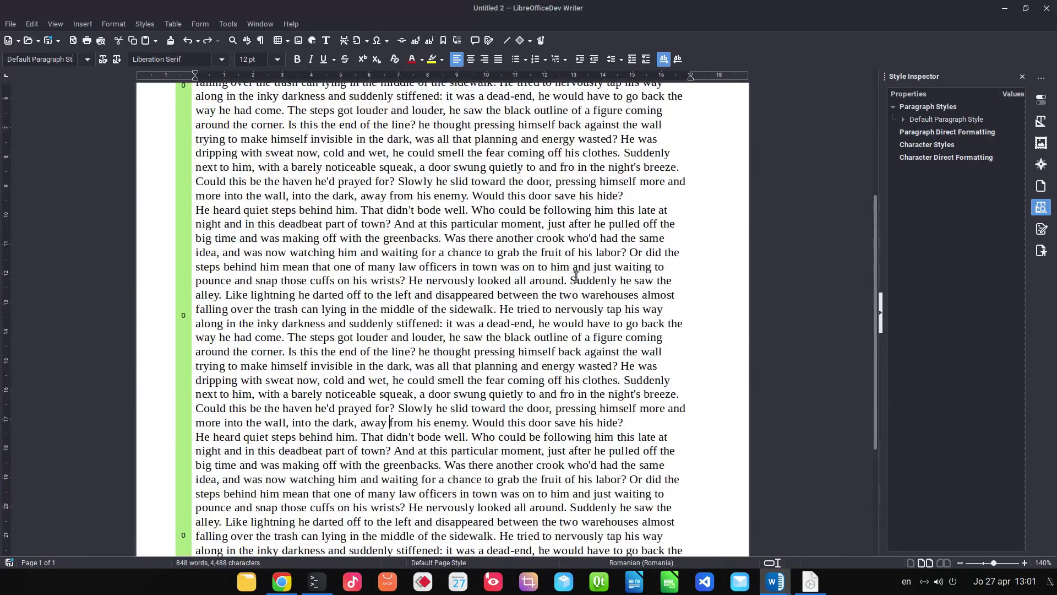
ctrl+scroll(574, 275, up, 3)
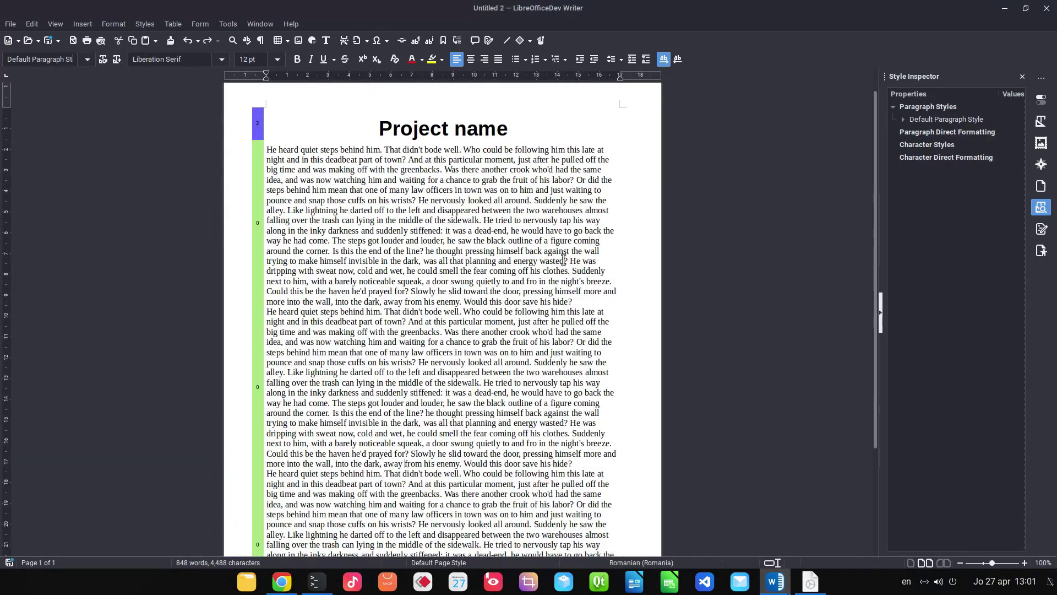
scroll(575, 275, down, 3)
ctrl+scroll(457, 270, down, 6)
ctrl+scroll(457, 270, down, 2)
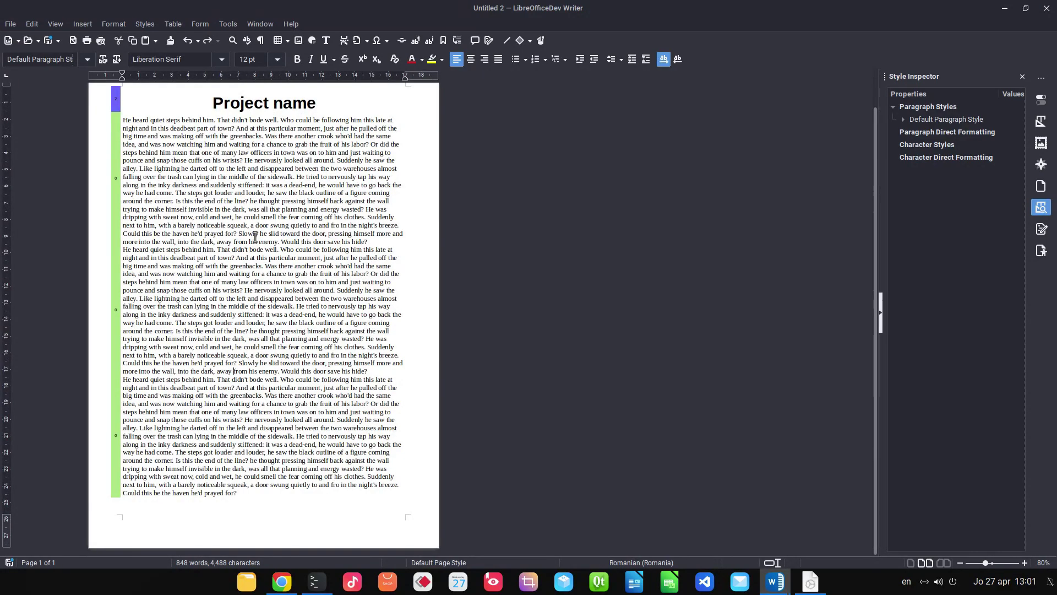
ctrl+scroll(521, 213, up, 2)
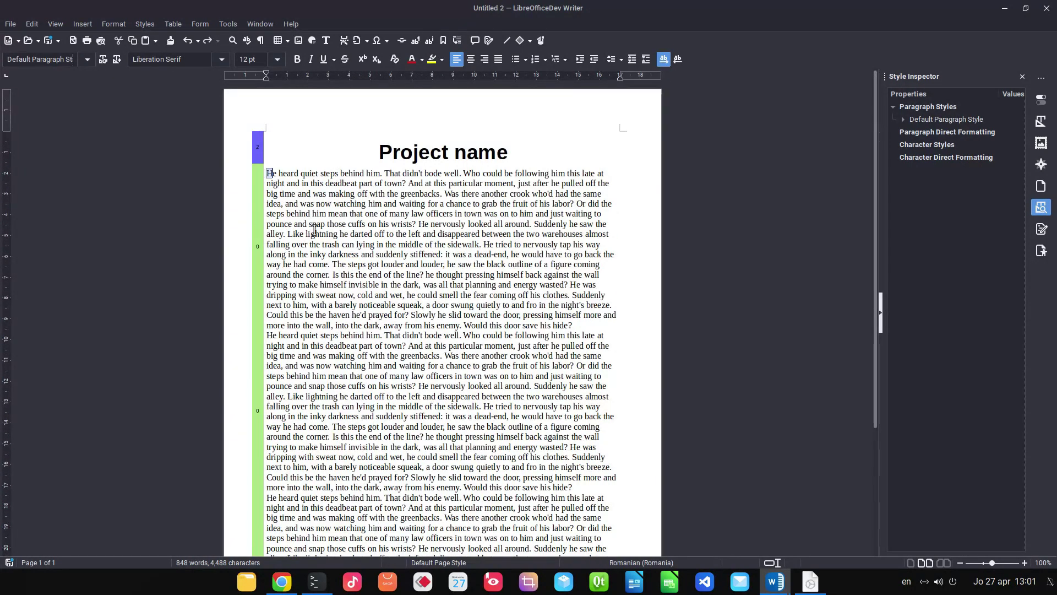
drag(268, 170, 446, 556)
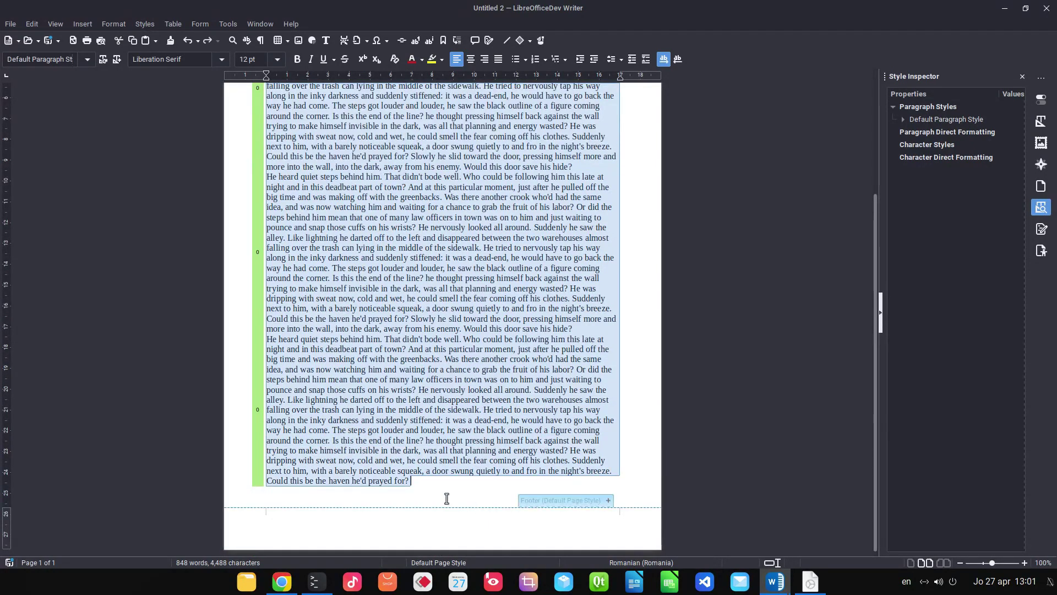
click(348, 430)
click(498, 59)
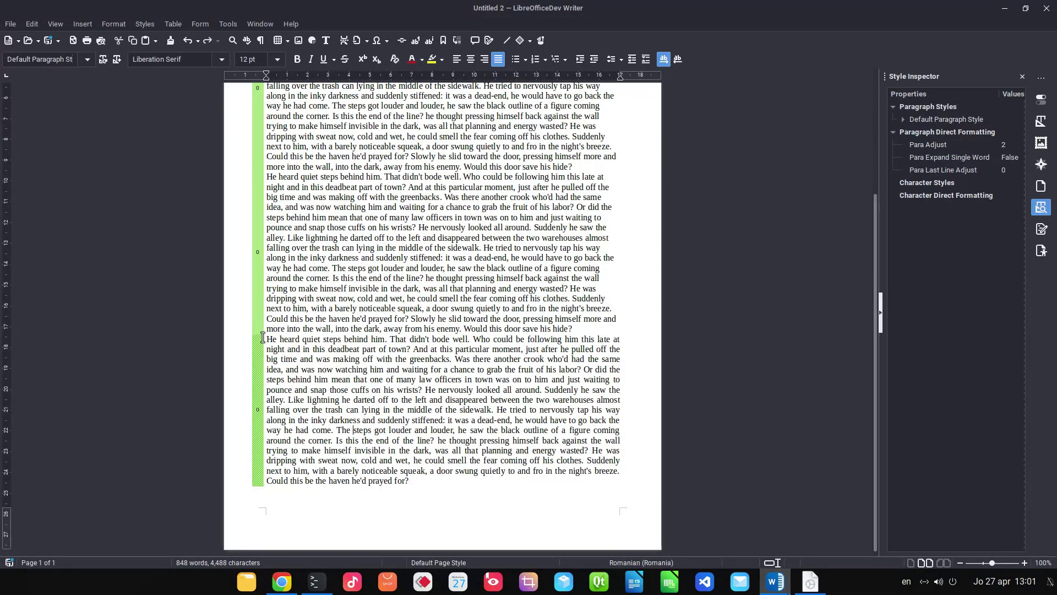
ctrl+scroll(260, 367, up, 6)
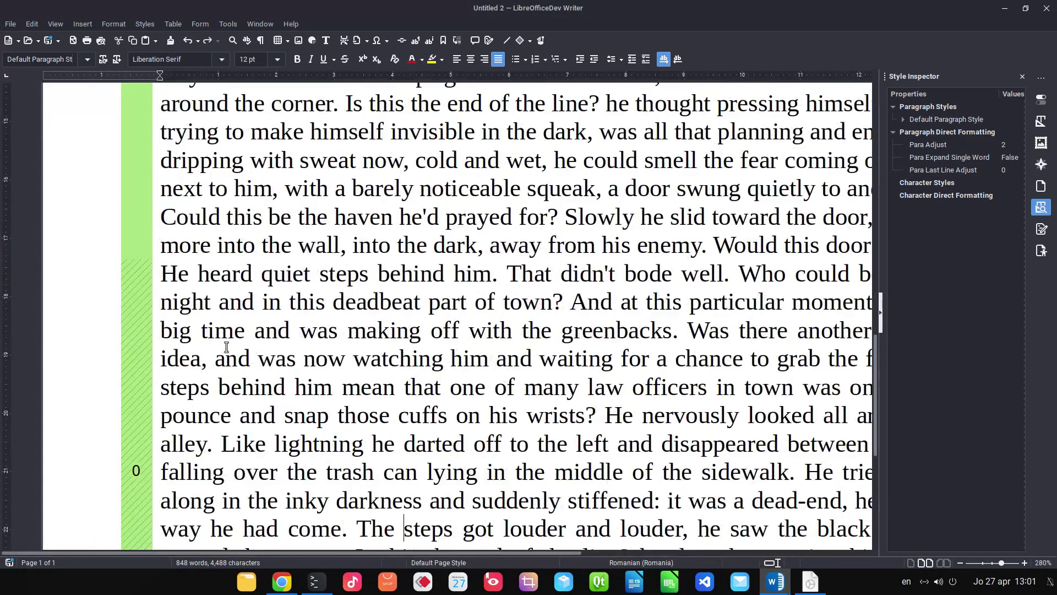
scroll(137, 326, down, 2)
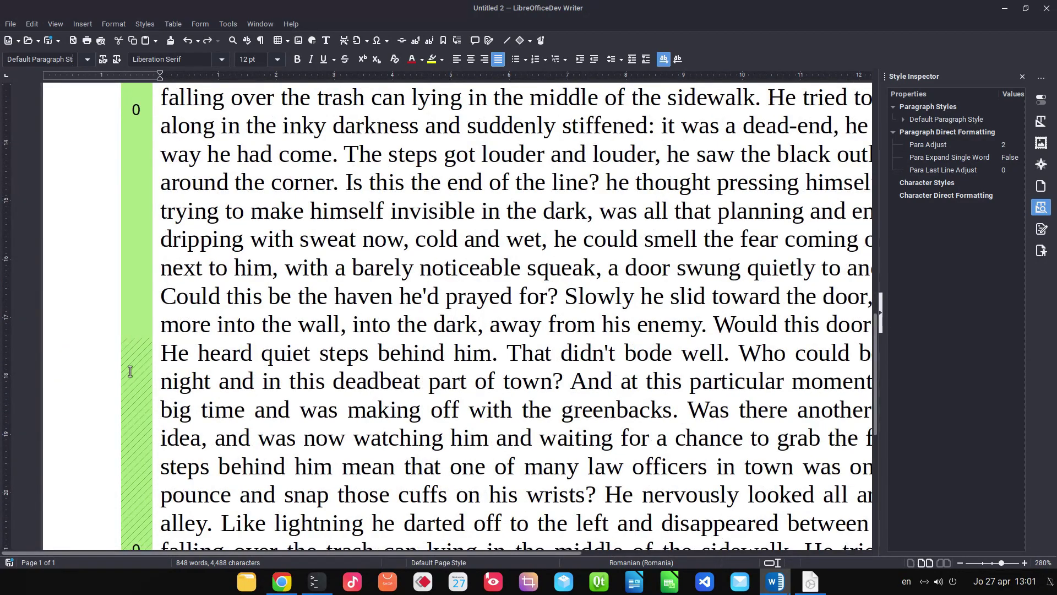
scroll(142, 382, down, 4)
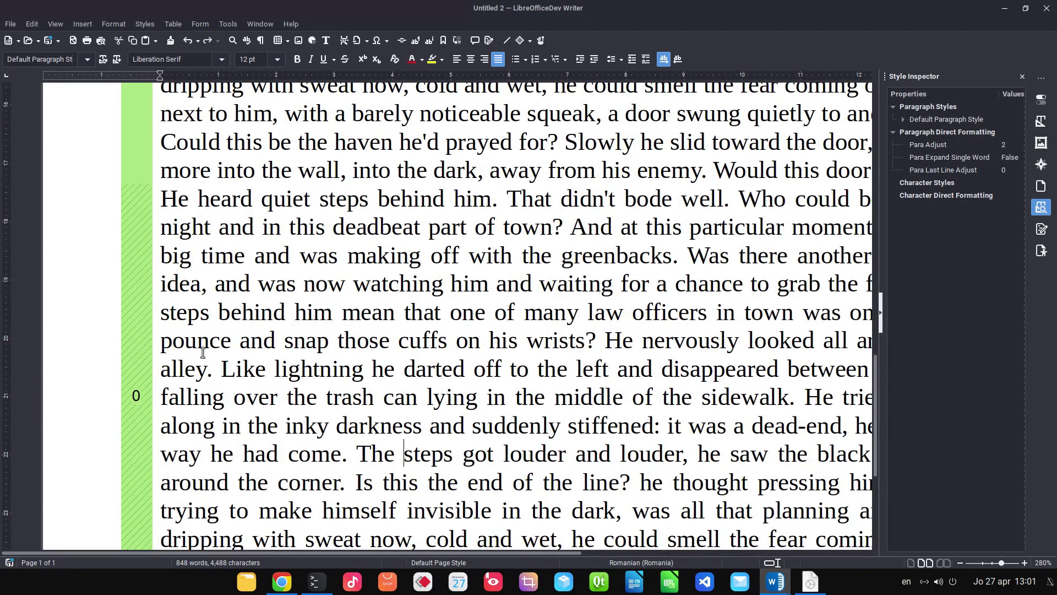
ctrl+scroll(203, 353, down, 5)
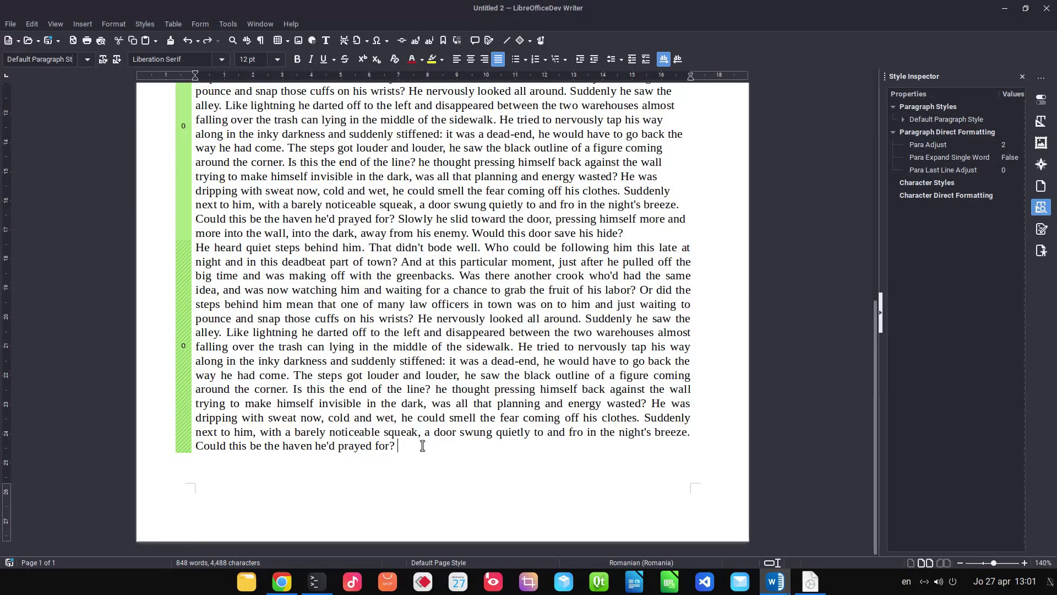
Remove the last paragraph's direct justified alignment by setting it to Align Left
drag(554, 442, 195, 247)
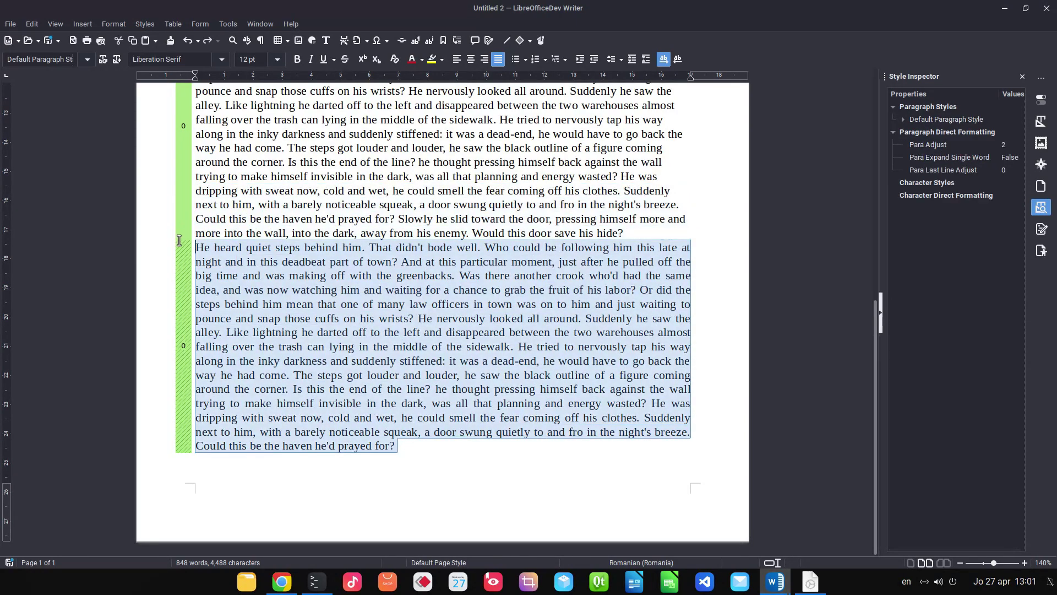
click(394, 59)
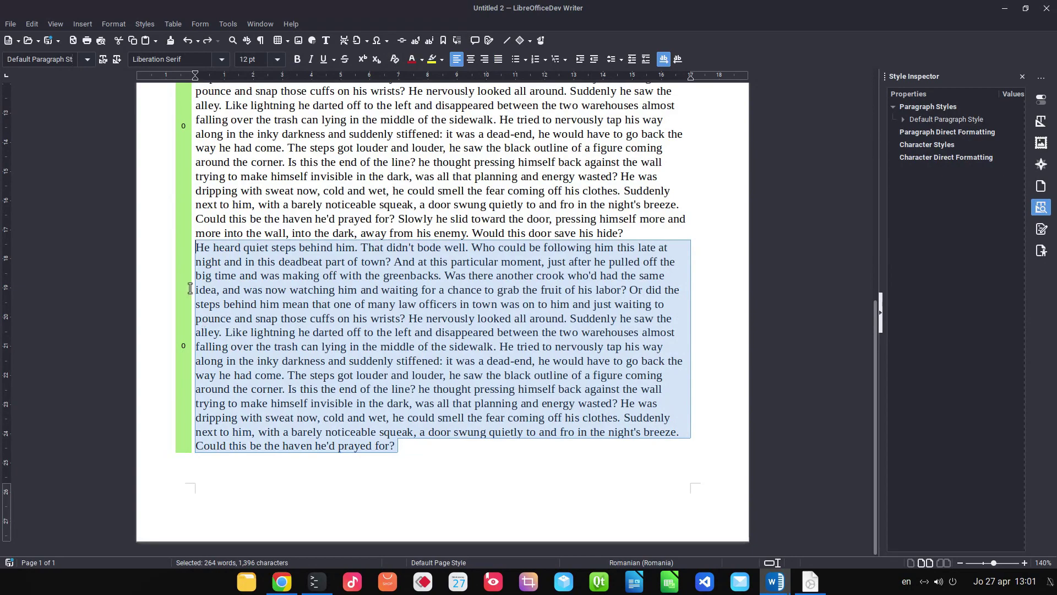
click(600, 295)
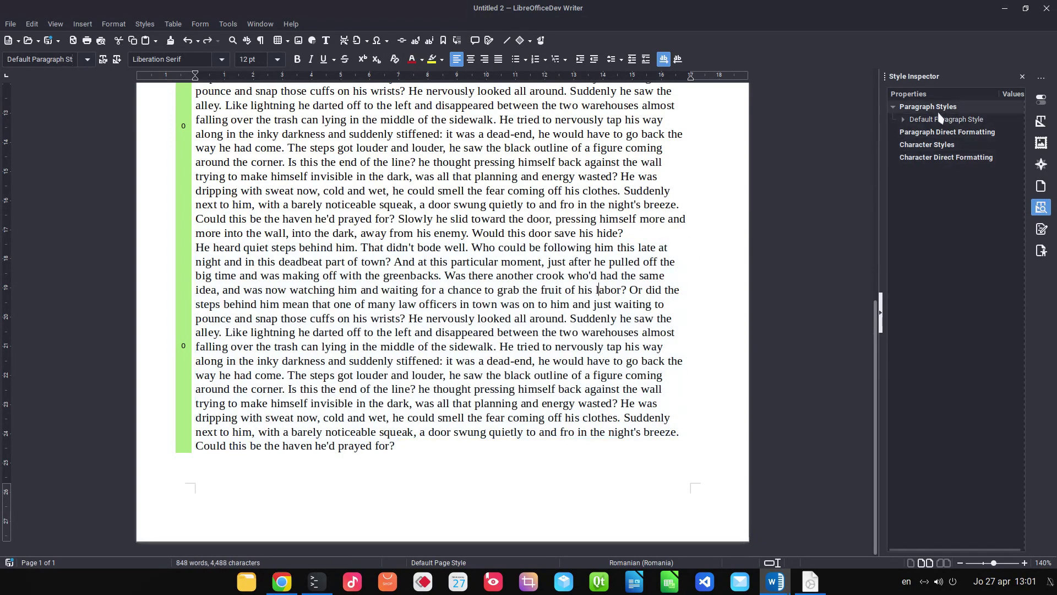
Set the Default Paragraph Style's alignment to Justified
click(1042, 120)
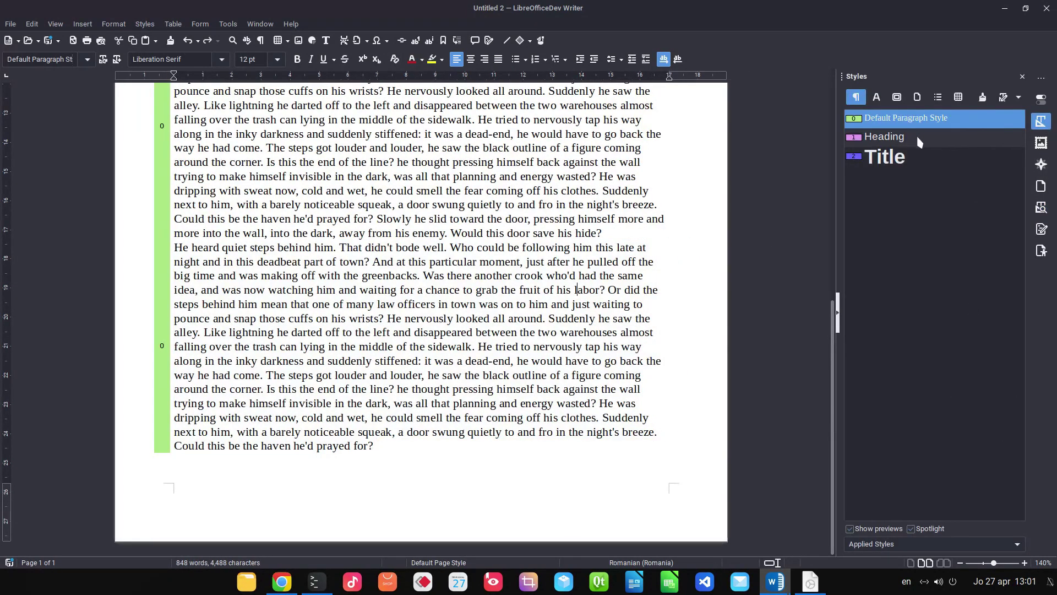
right_click(874, 124)
click(884, 148)
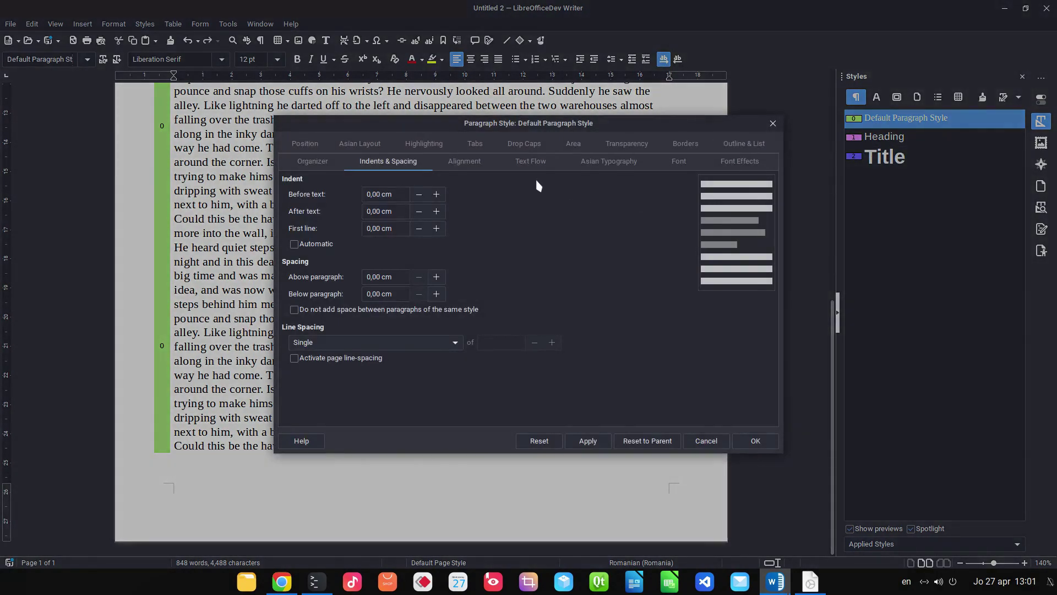
click(479, 165)
click(330, 233)
click(588, 440)
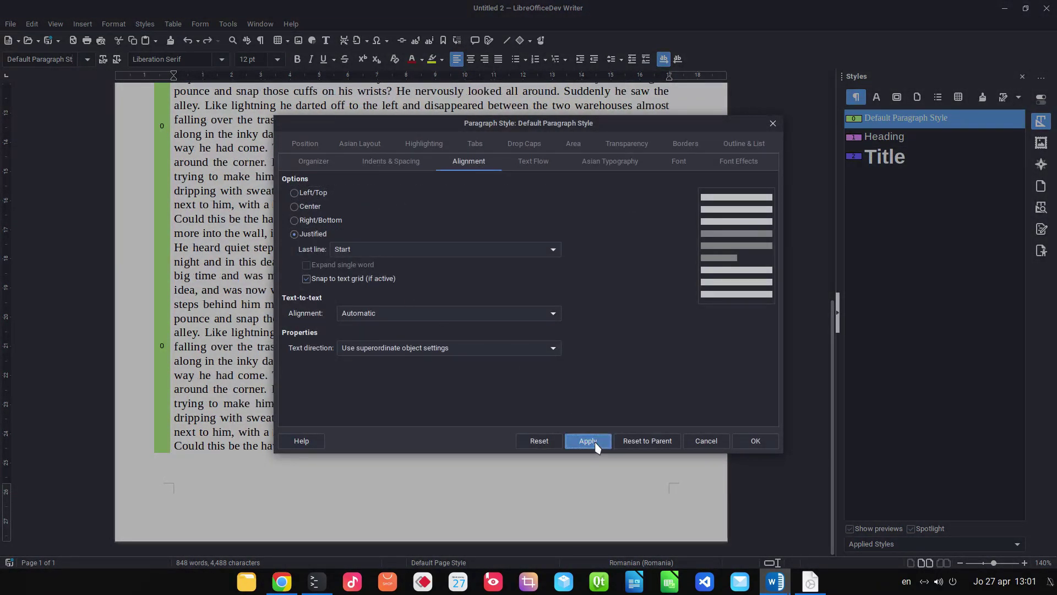
click(755, 441)
Bold the last paragraph directly, then undo that direct bold formatting
scroll(558, 345, up, 6)
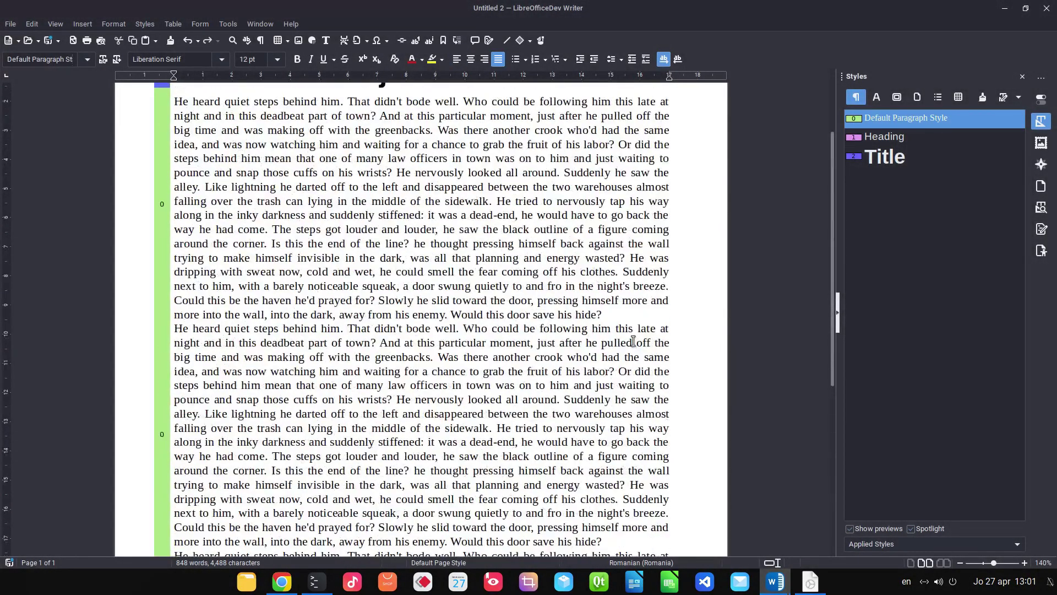
scroll(616, 324, down, 4)
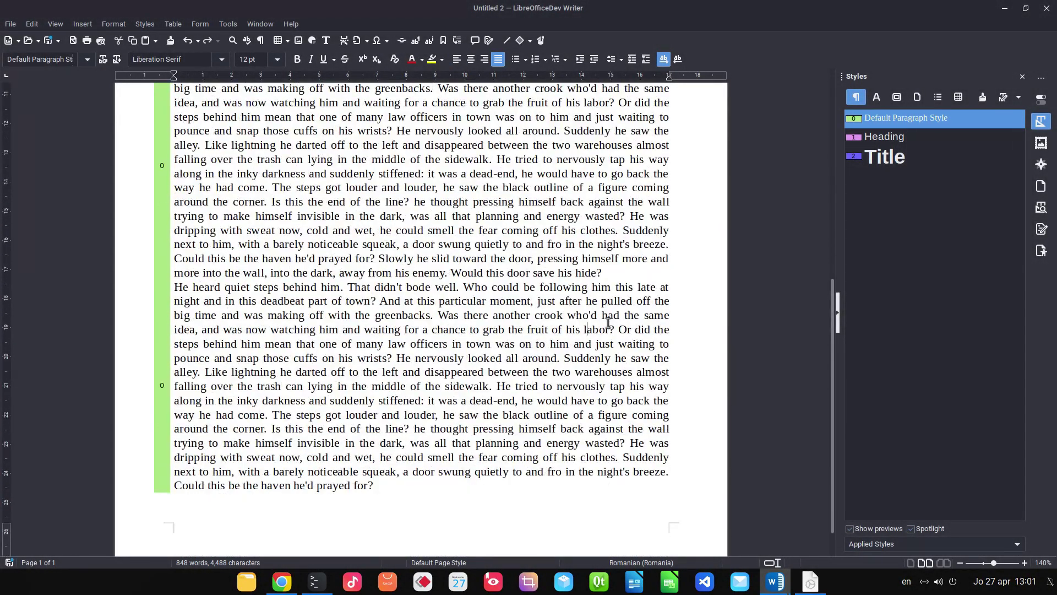
ctrl+scroll(609, 323, down, 3)
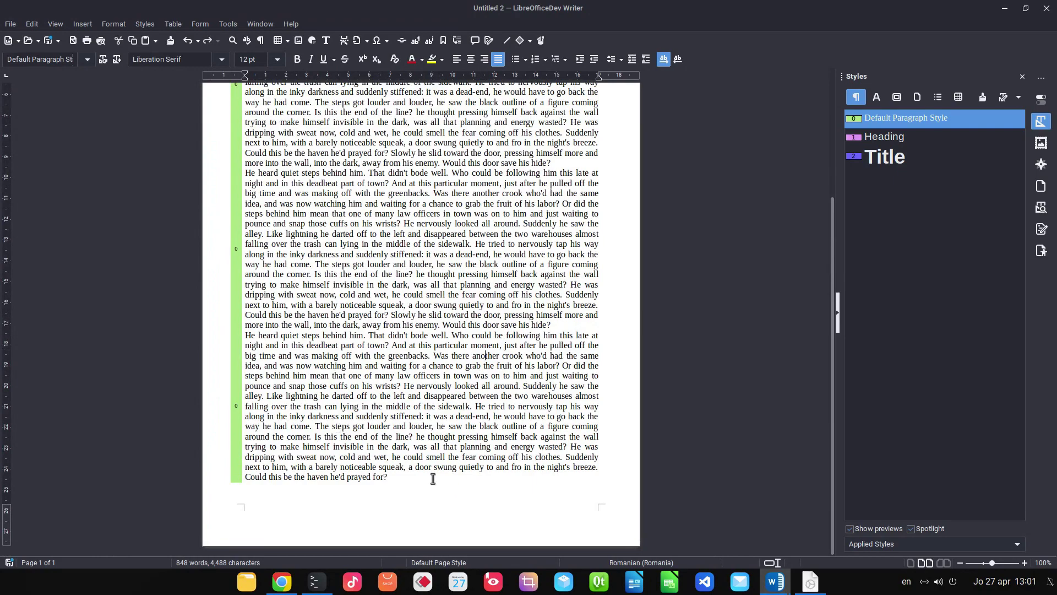
drag(430, 477, 249, 336)
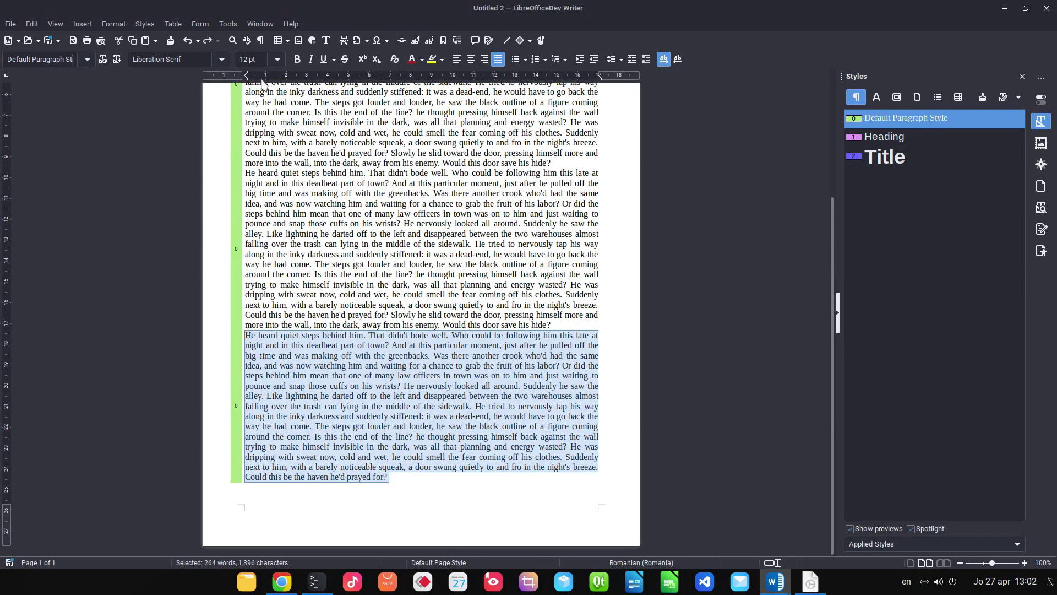
click(297, 59)
ctrl+scroll(292, 380, up, 3)
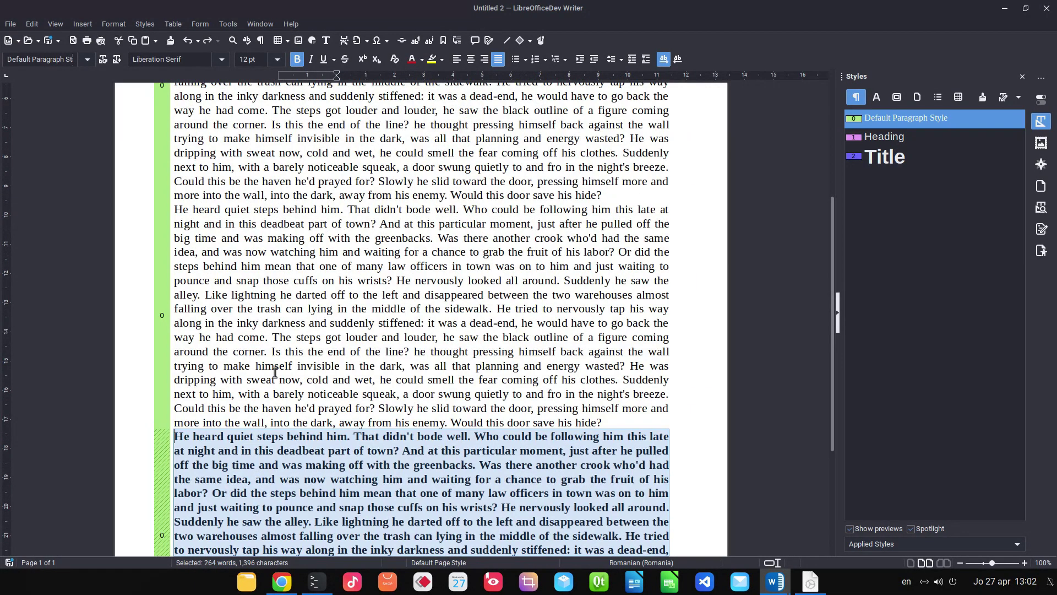
scroll(133, 443, down, 3)
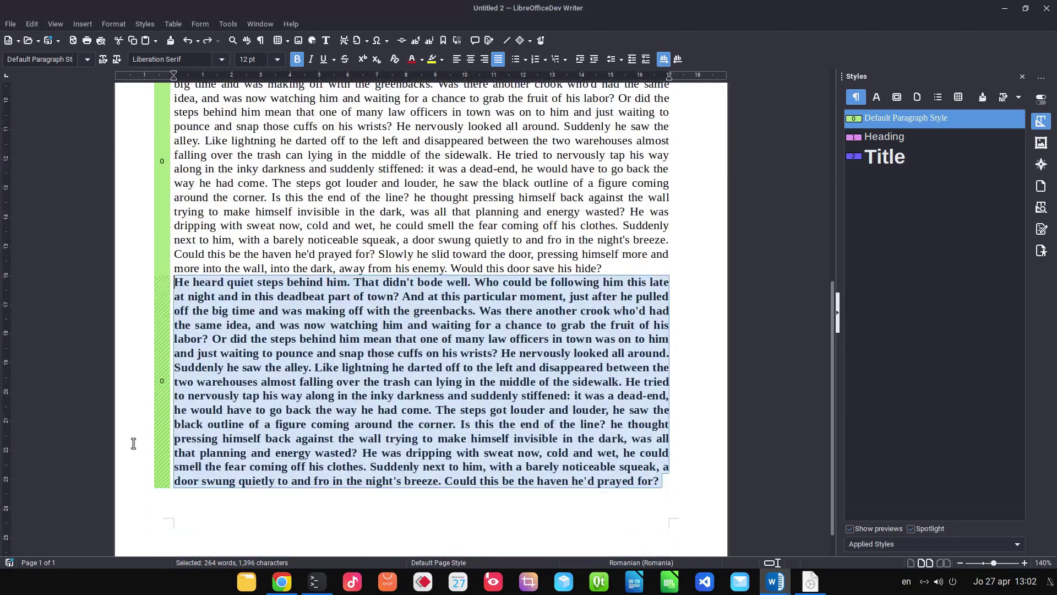
click(310, 298)
key(ctrl+z)
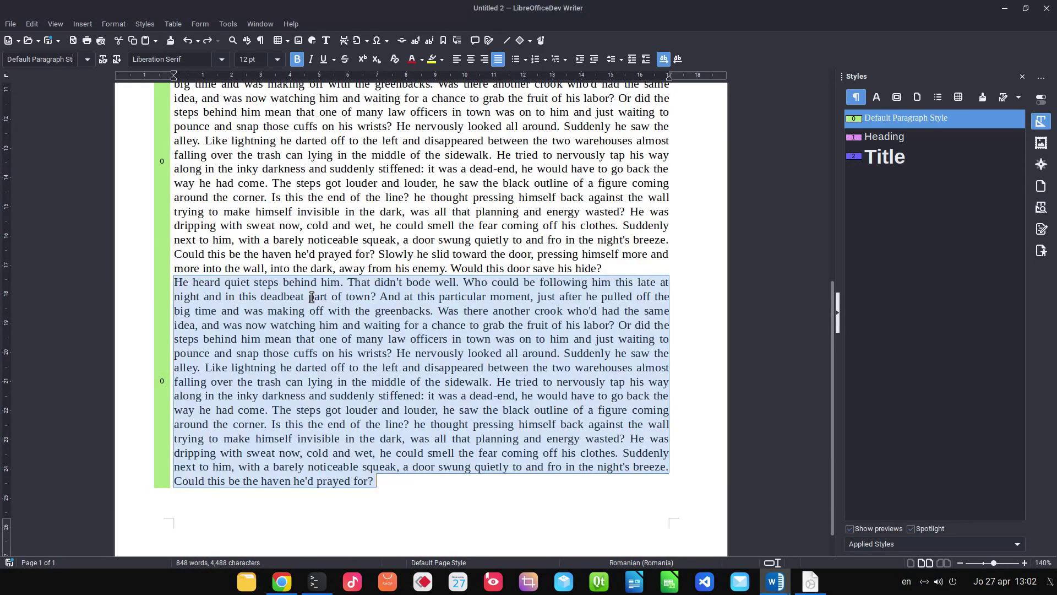
click(717, 248)
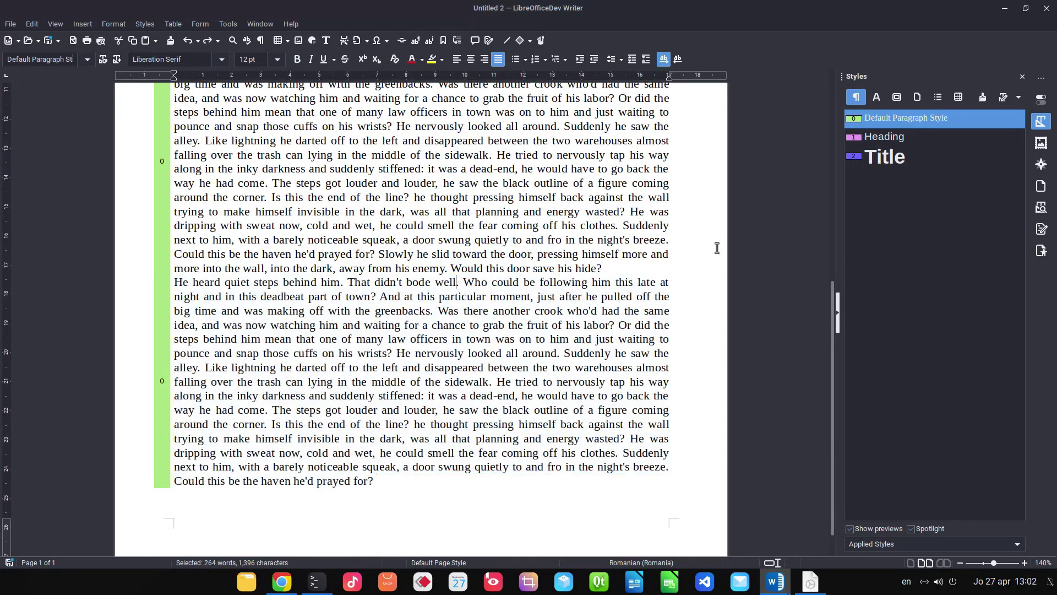
Set the Default Paragraph Style's font style to Bold
right_click(887, 126)
click(899, 142)
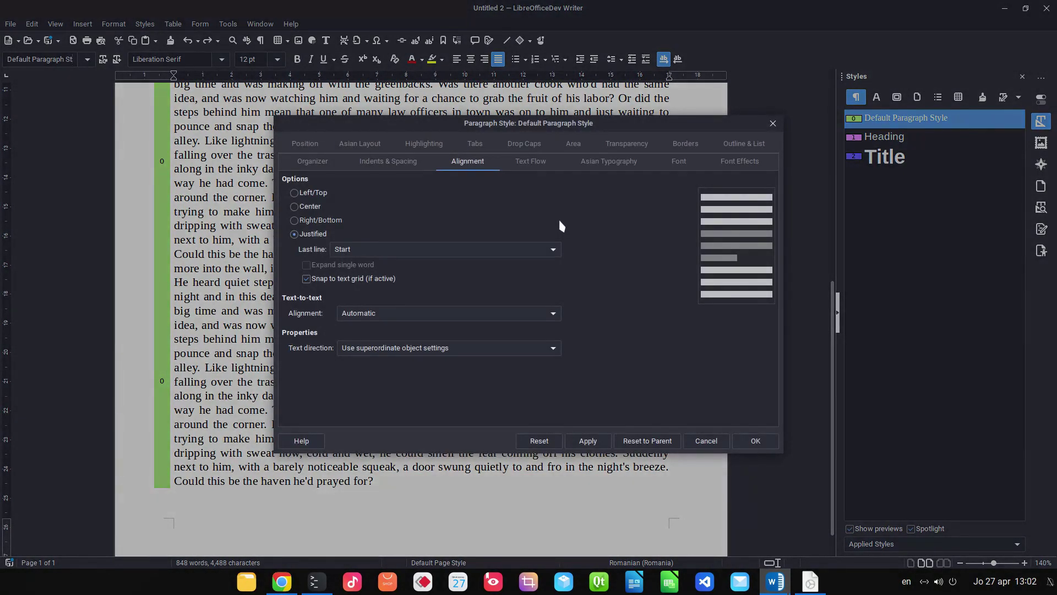
click(679, 161)
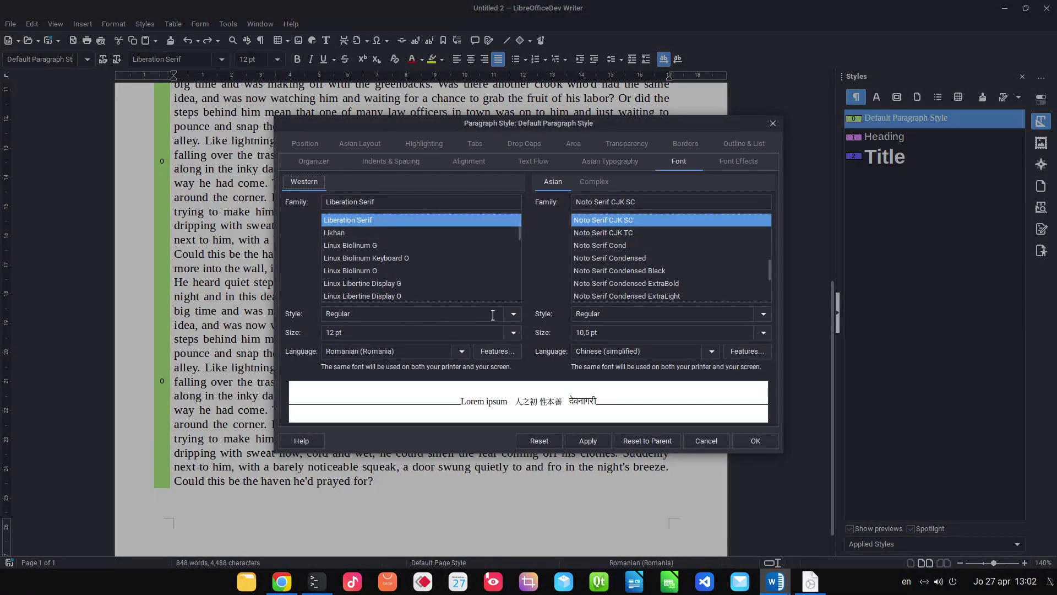
click(514, 314)
click(424, 353)
click(588, 440)
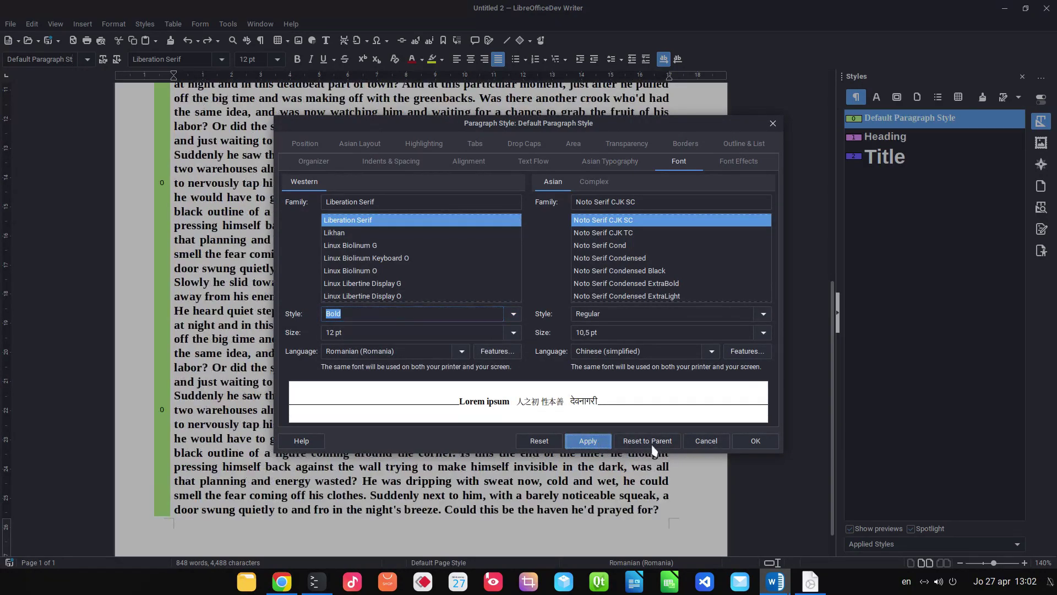
click(755, 440)
Turn off the Spotlight style markers and check the Project name title's style
scroll(503, 346, up, 4)
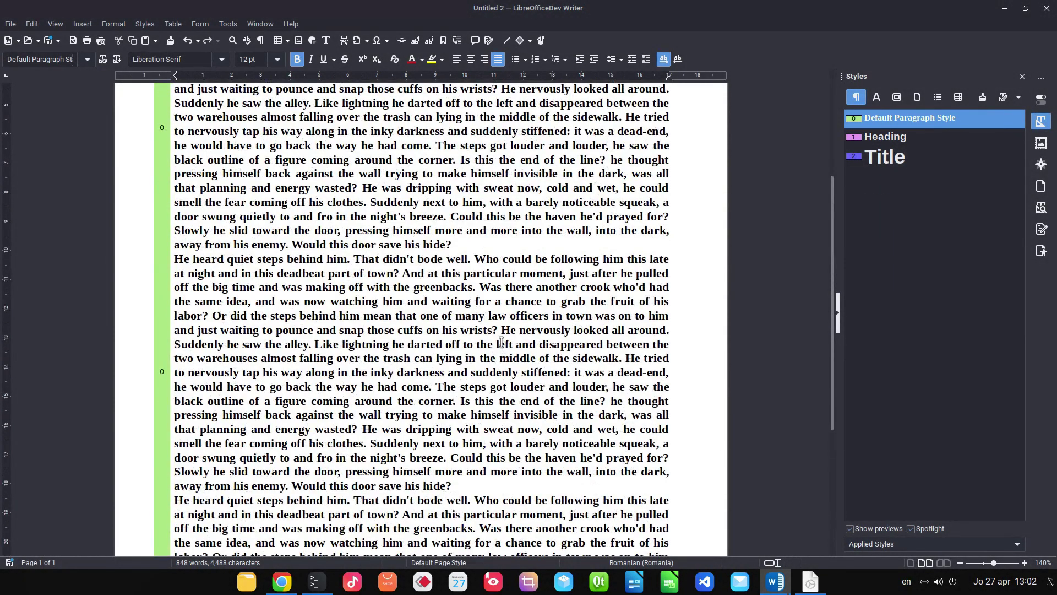
scroll(501, 342, down, 4)
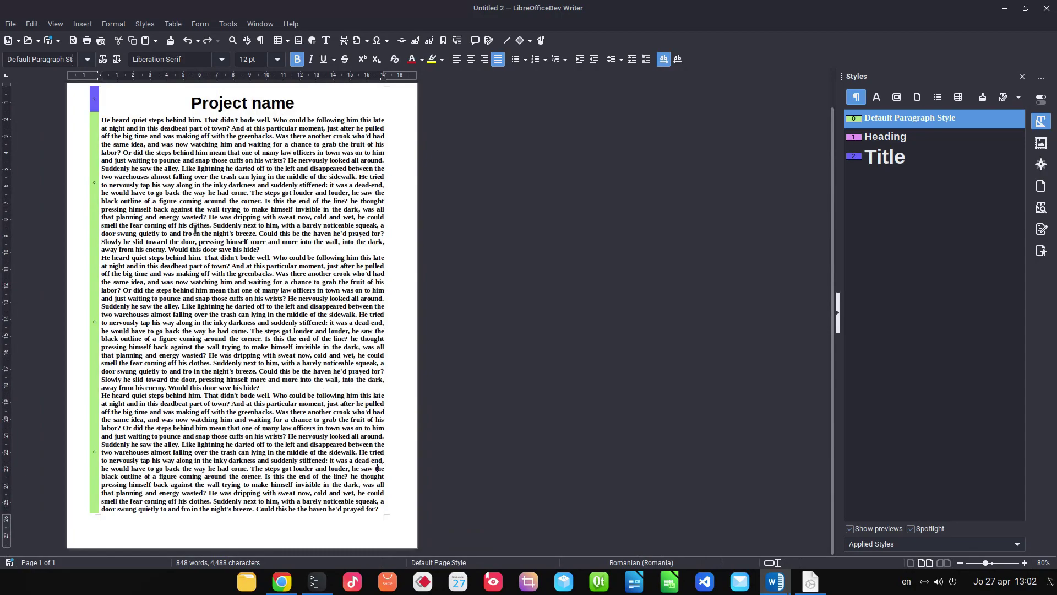
scroll(195, 228, up, 3)
scroll(421, 330, up, 5)
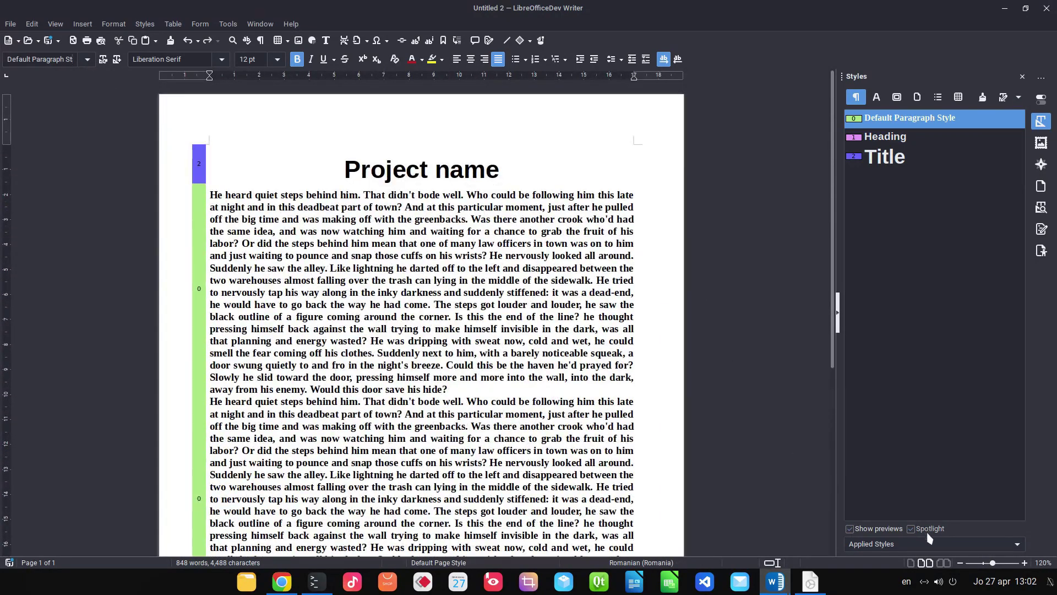
click(929, 530)
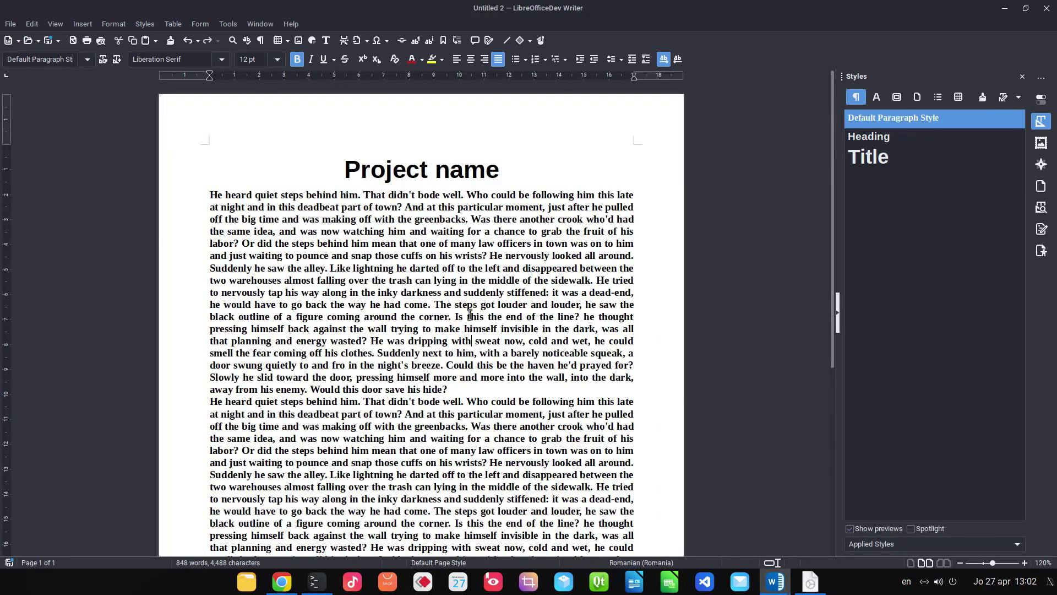
click(554, 176)
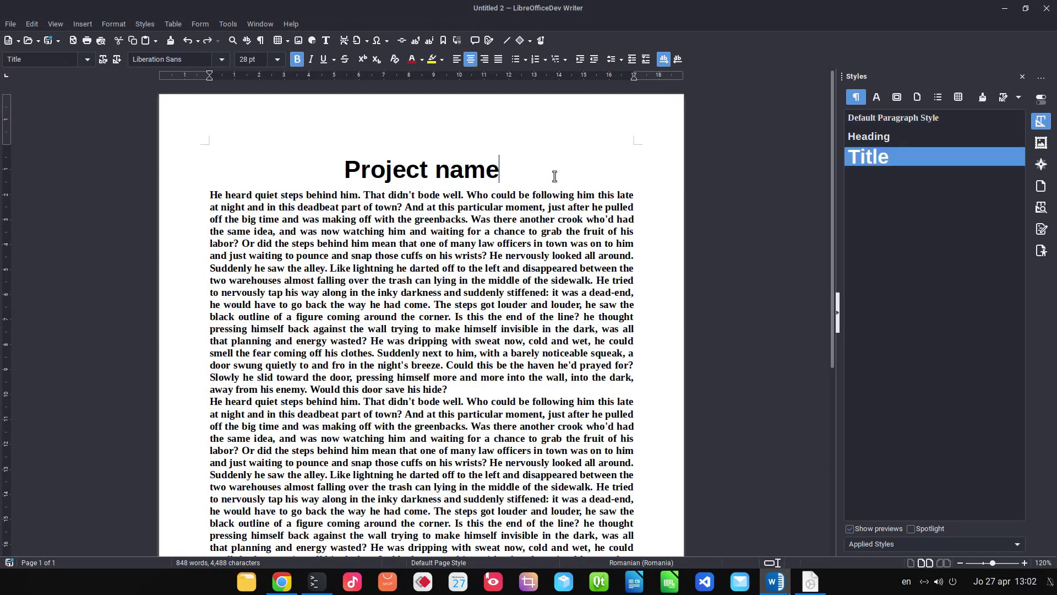